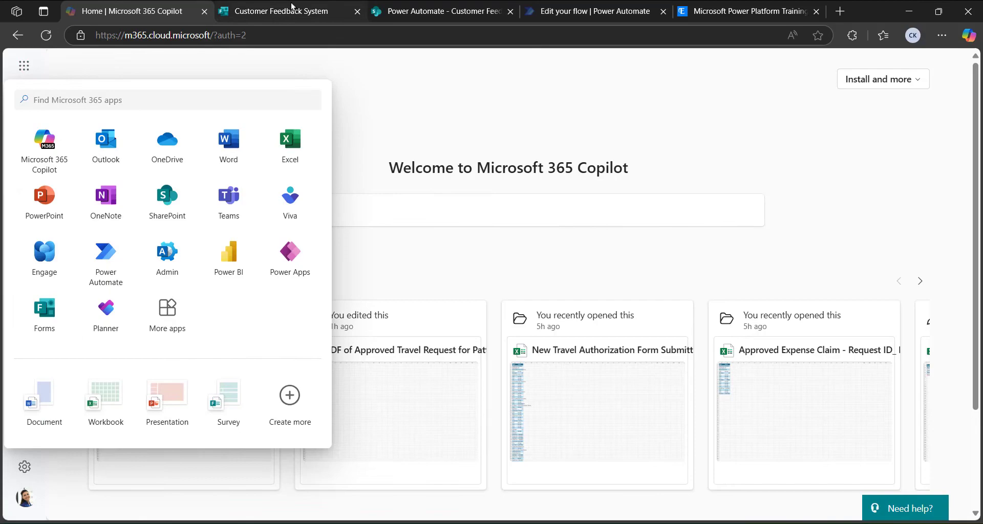
- Close the app launcher and review all the questions of the Customer Feedback System form
mouse_move(294, 8)
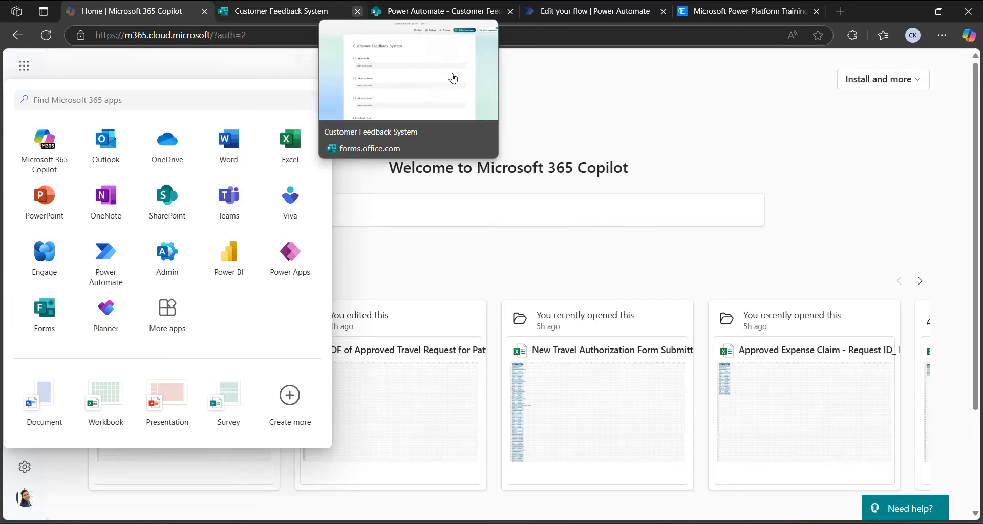
left_click(714, 116)
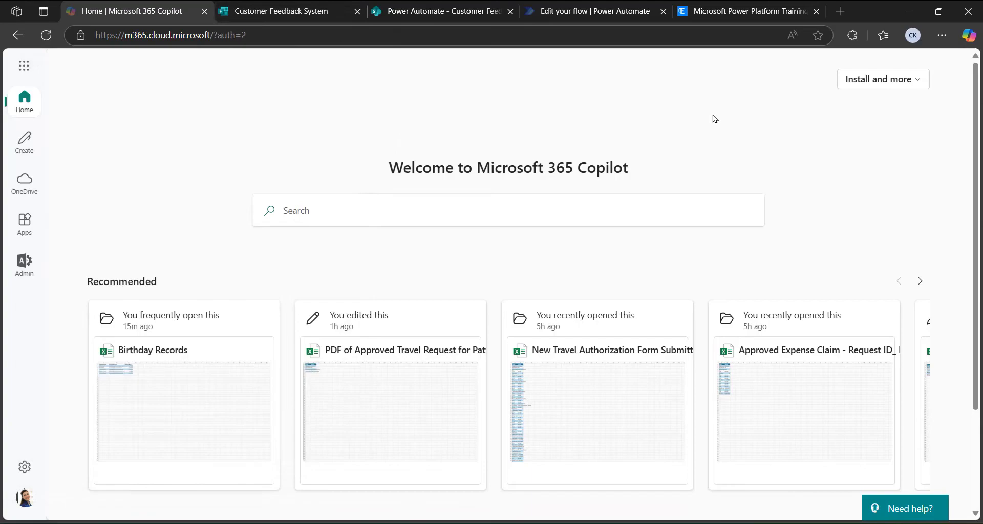
left_click(280, 10)
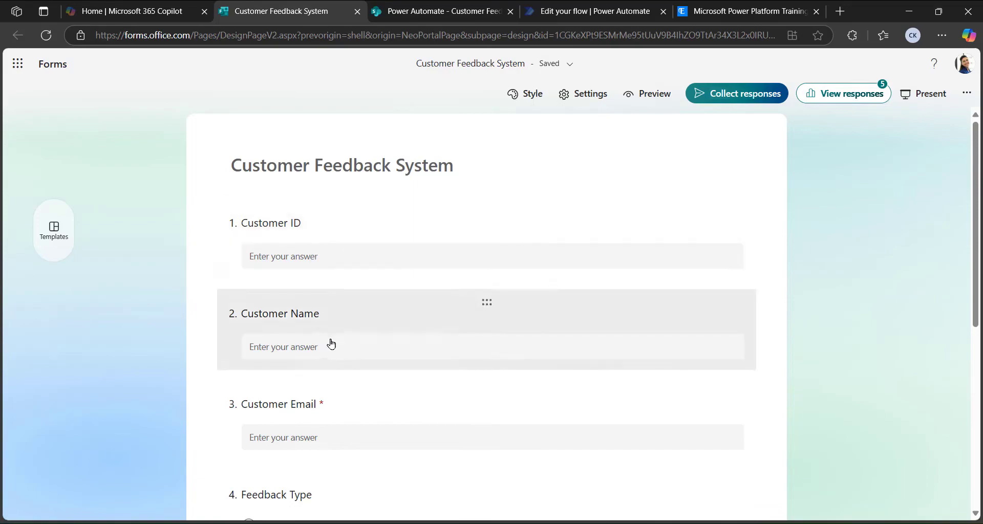
scroll(338, 417, "down", 3)
scroll(338, 379, "down", 4)
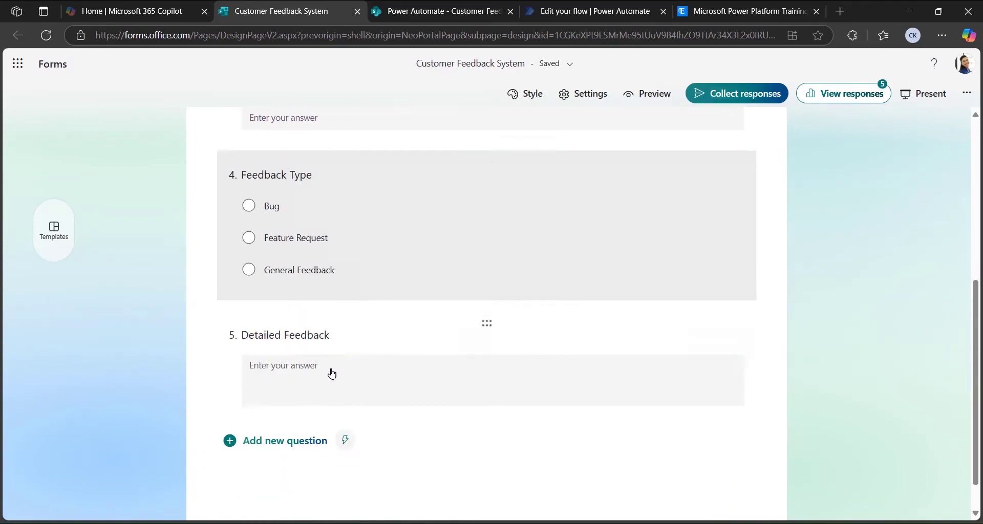
scroll(423, 397, "up", 6)
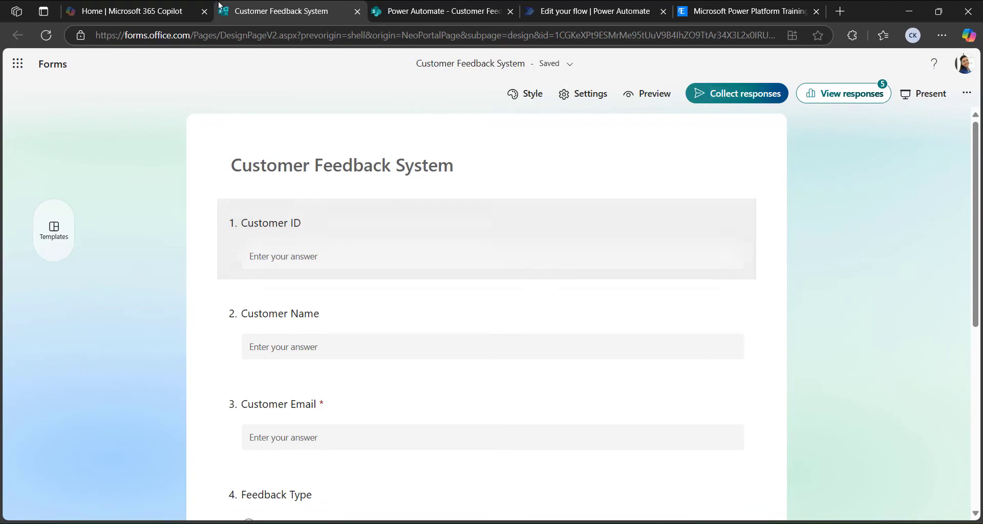
- Open the Customer Feedback list in SharePoint and widen its Email column to fit the full addresses
left_click(432, 7)
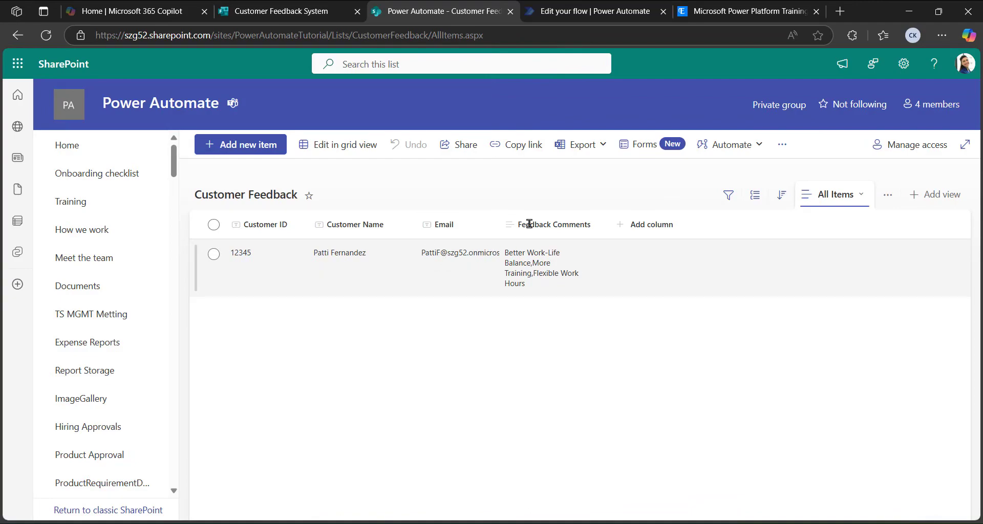
left_click_drag(505, 223, 557, 220)
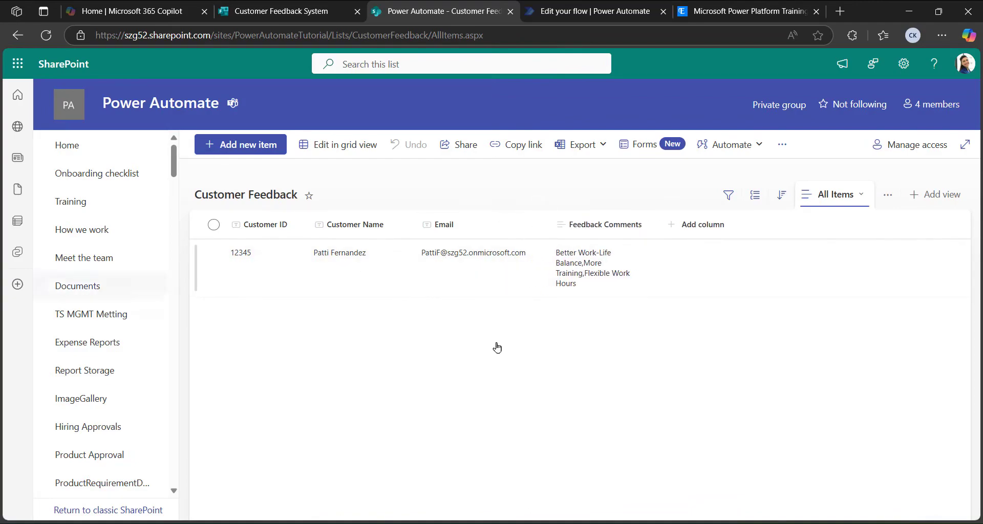
- Recheck the feedback form, switch to the flow in Power Automate and inspect the When a new response is submitted trigger
left_click(269, 11)
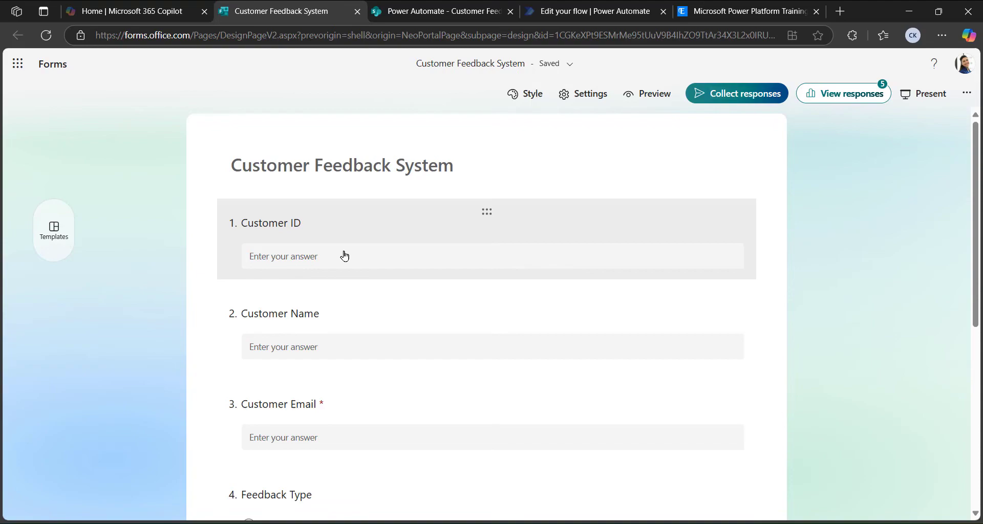
left_click(595, 11)
scroll(624, 212, "down", 2)
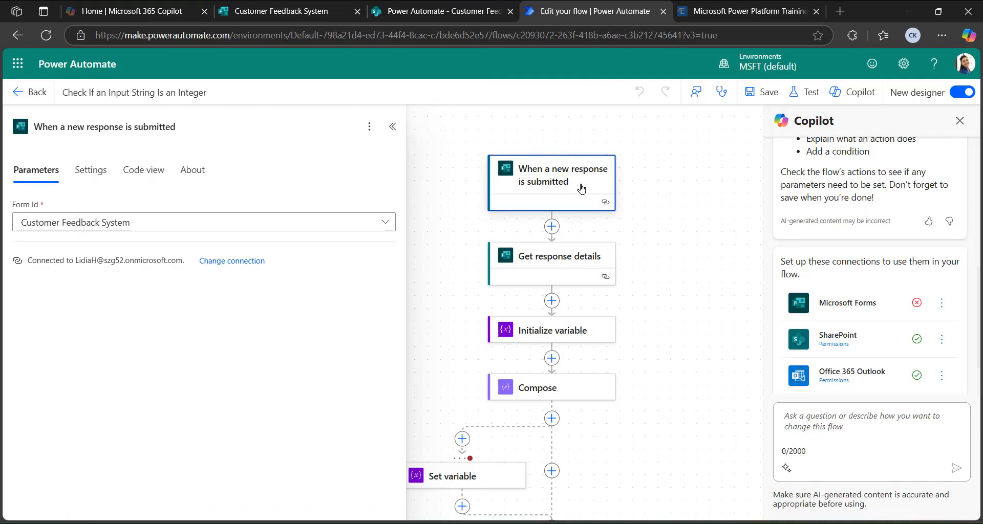
left_click(325, 229)
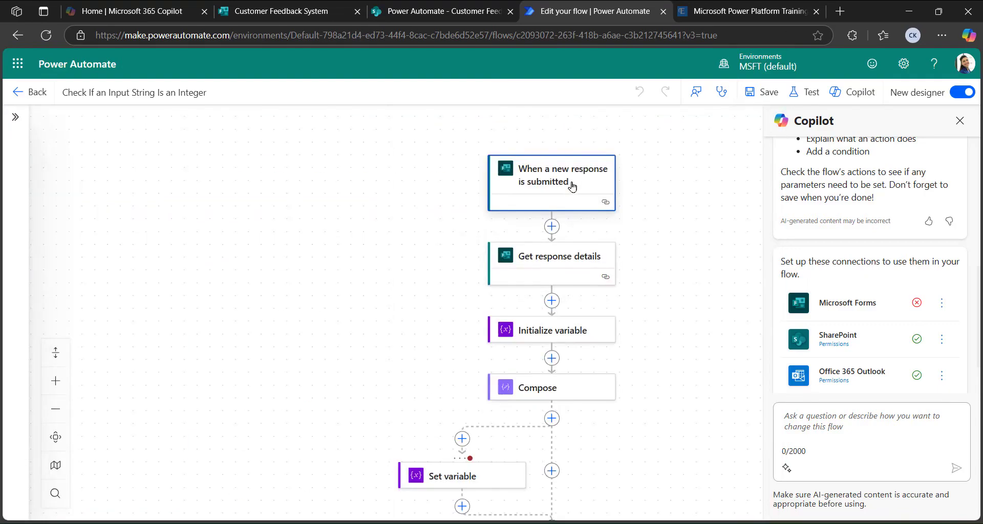
- Inspect the Form Id choices and the Response Id dynamic content of the Get response details action
left_click(567, 267)
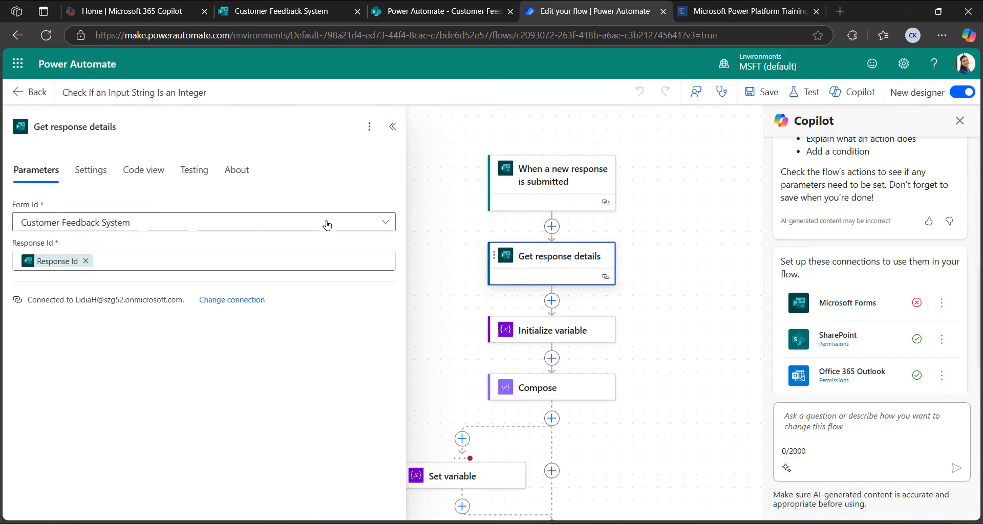
left_click(384, 223)
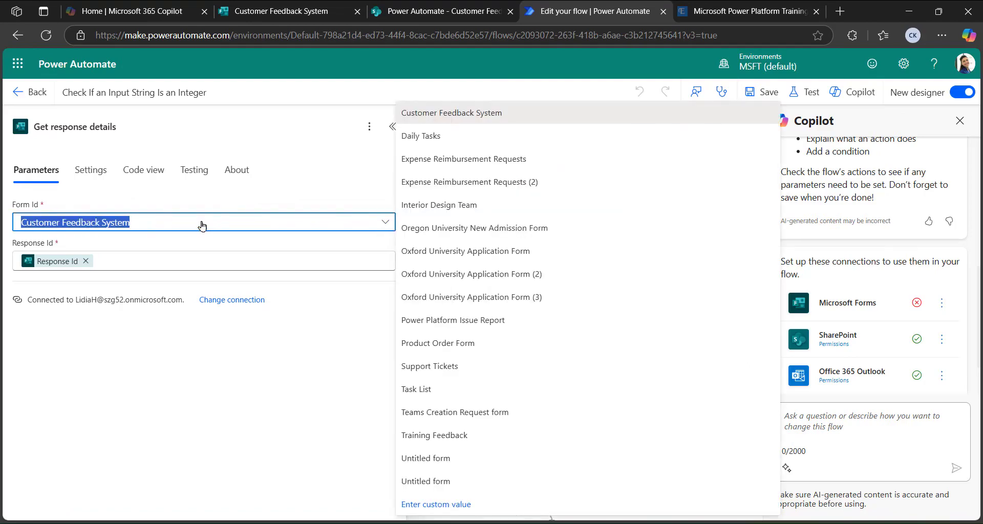
left_click(154, 261)
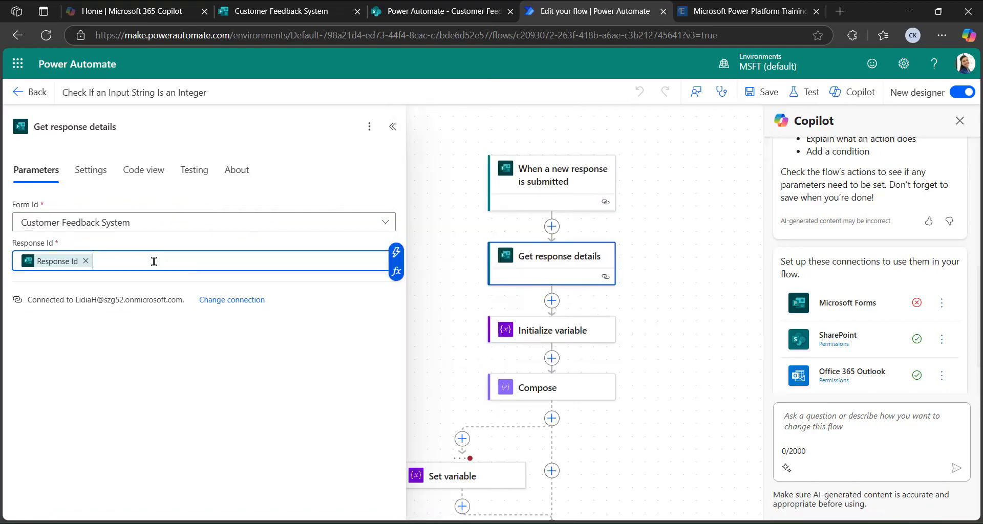
left_click(397, 256)
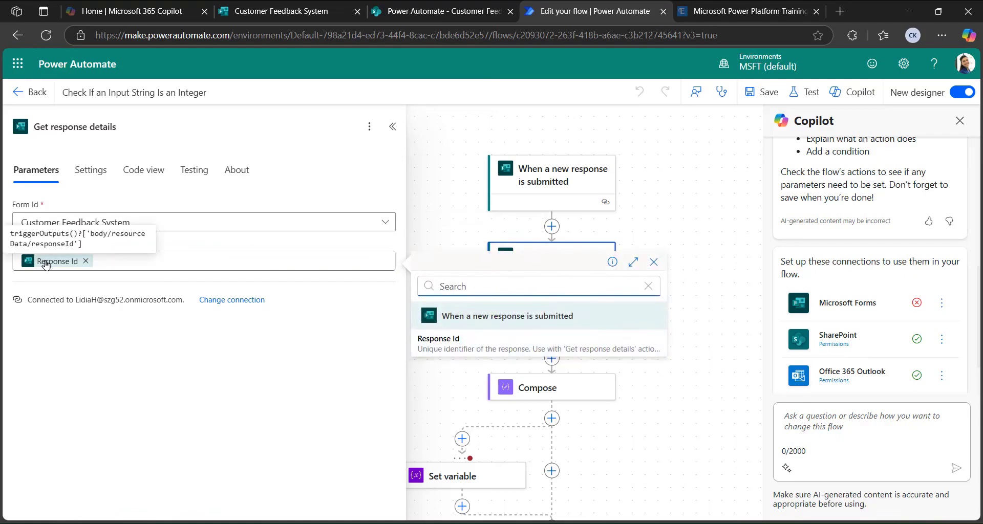
left_click(102, 262)
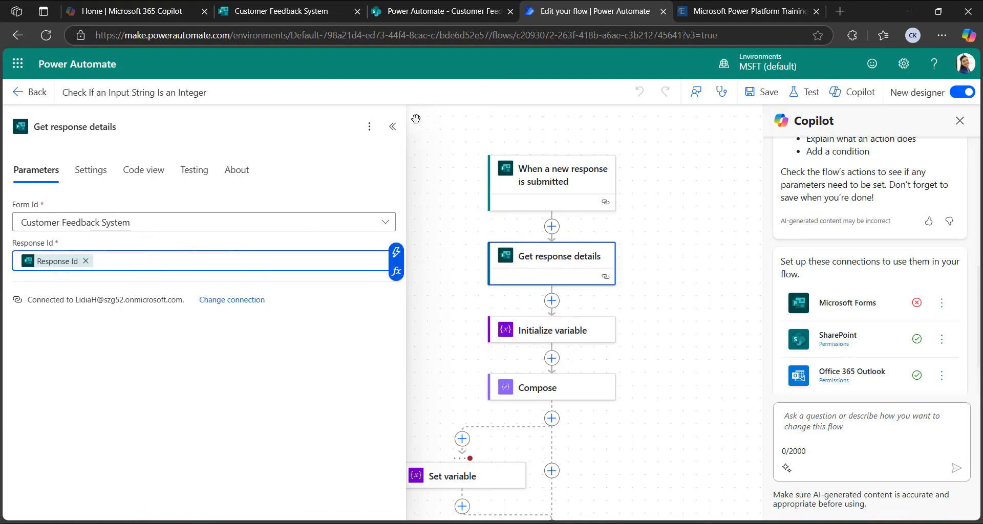
left_click(392, 129)
- Inspect the Initialize variable action's name, its available data types and its initial value choices
scroll(588, 338, "down", 1)
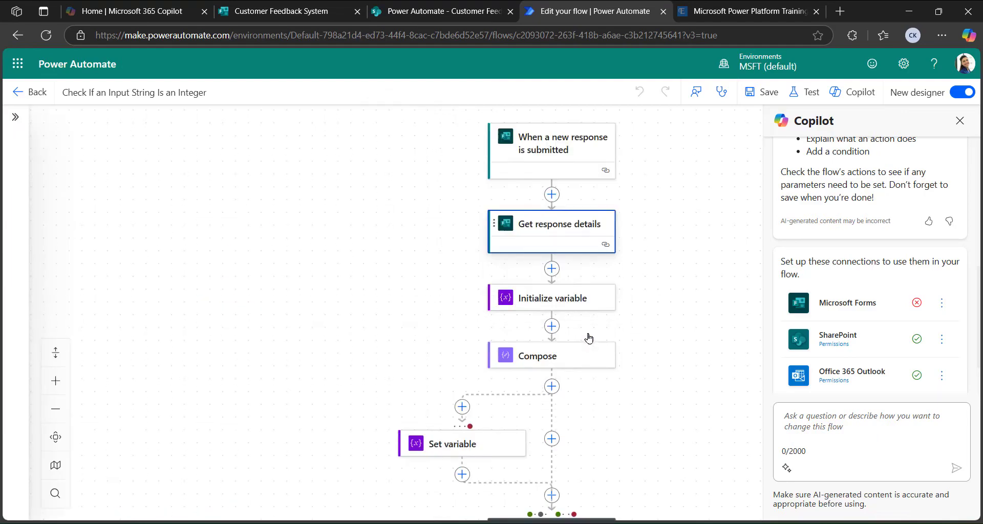
left_click(545, 302)
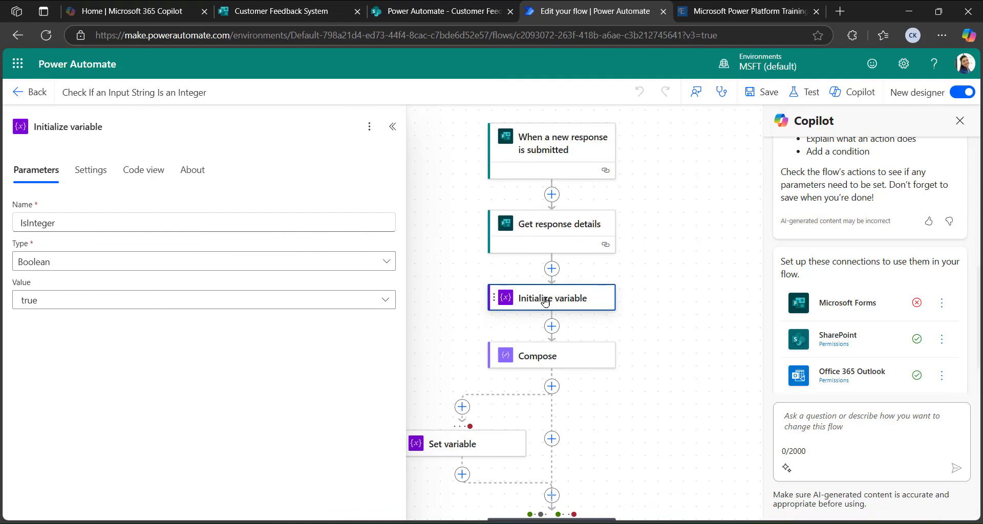
left_click(92, 226)
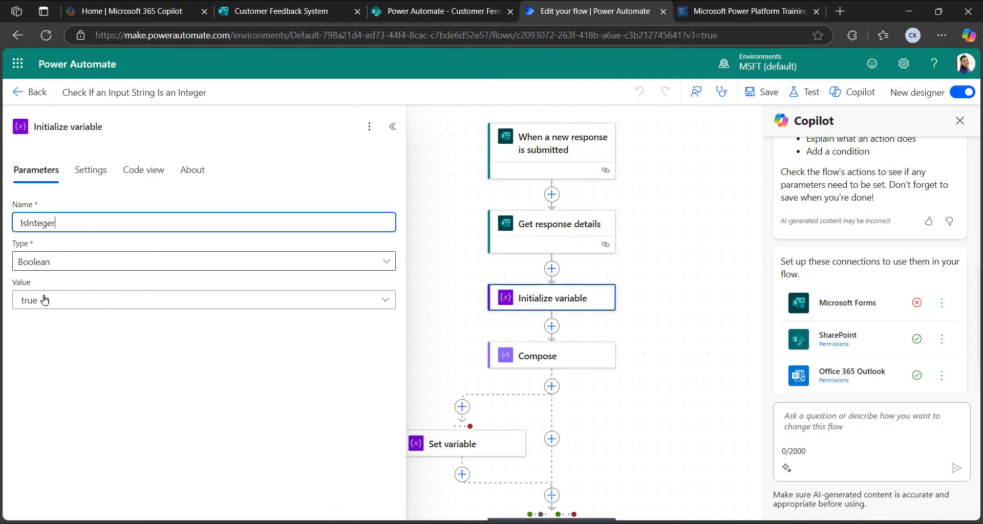
left_click(145, 265)
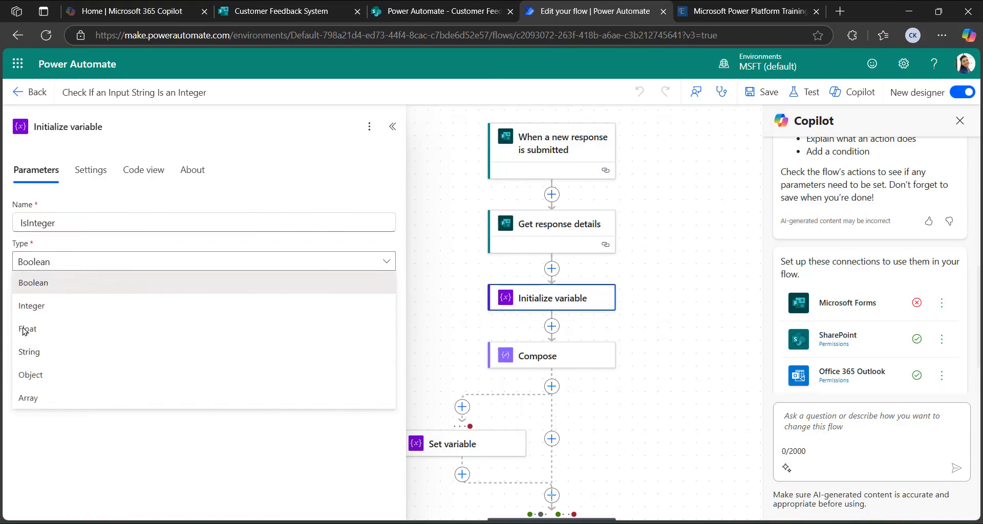
left_click(128, 282)
left_click(84, 301)
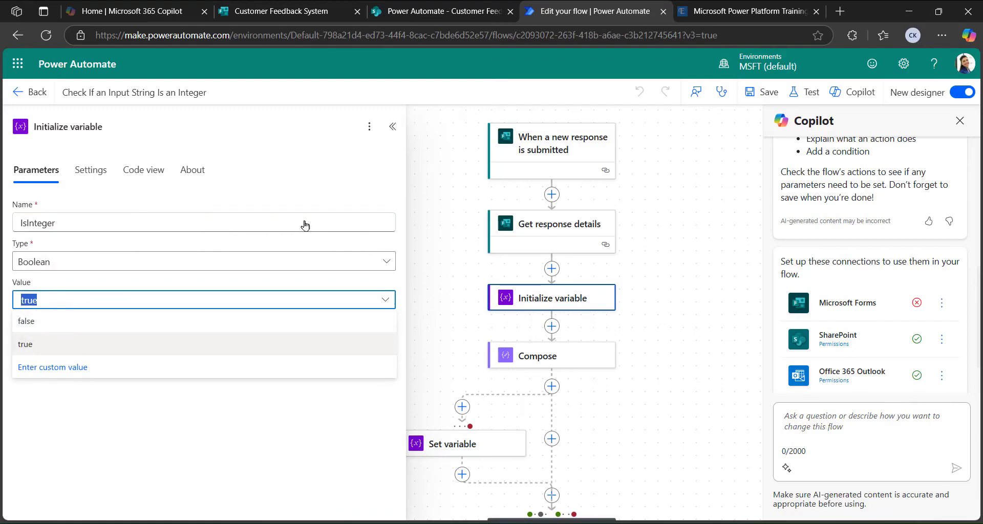
left_click(396, 135)
left_click(393, 127)
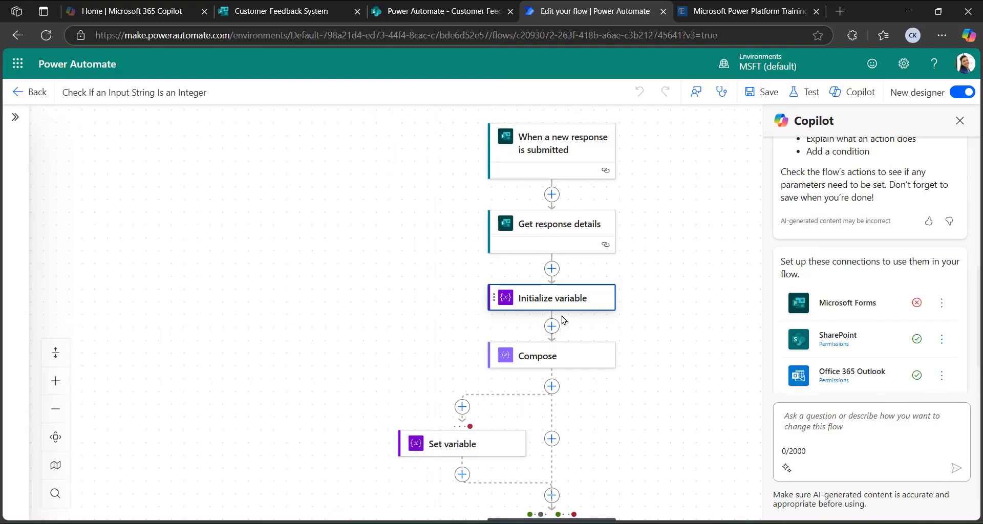
- Open the input expression of the Compose action and examine its int function
scroll(558, 317, "down", 1)
left_click(553, 299)
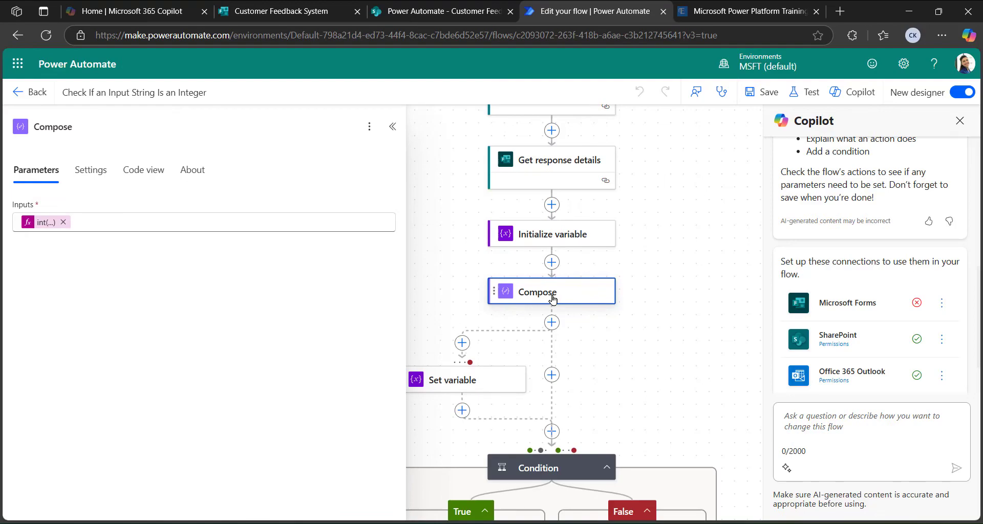
left_click(128, 224)
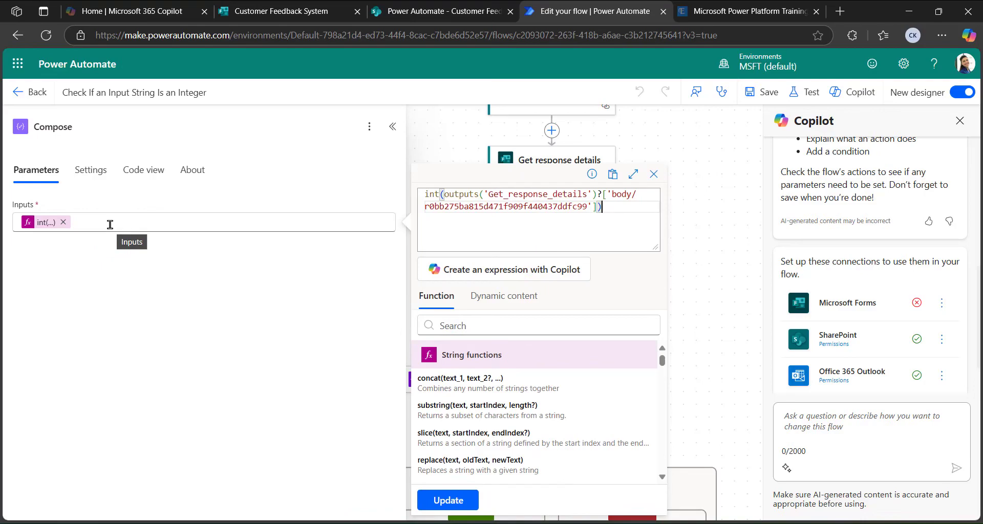
double_click(433, 195)
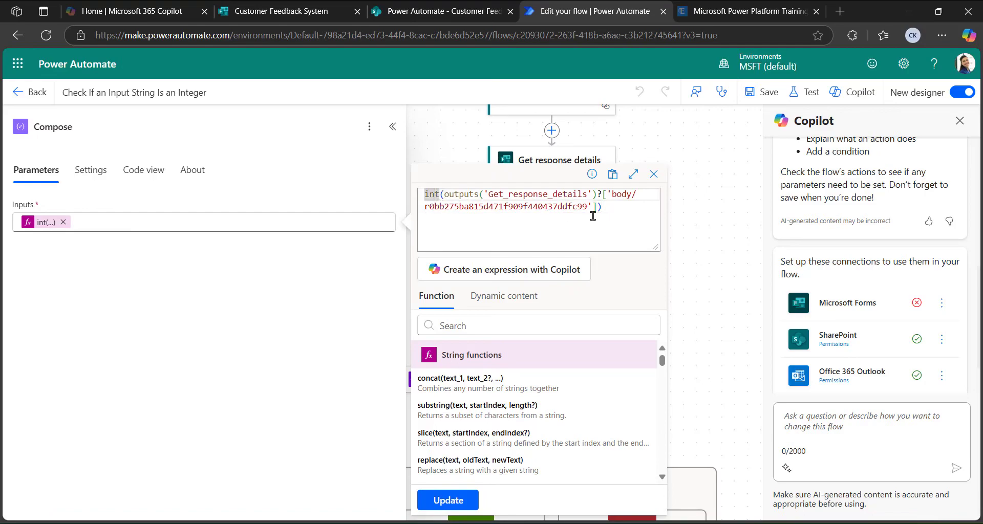
left_click(614, 212)
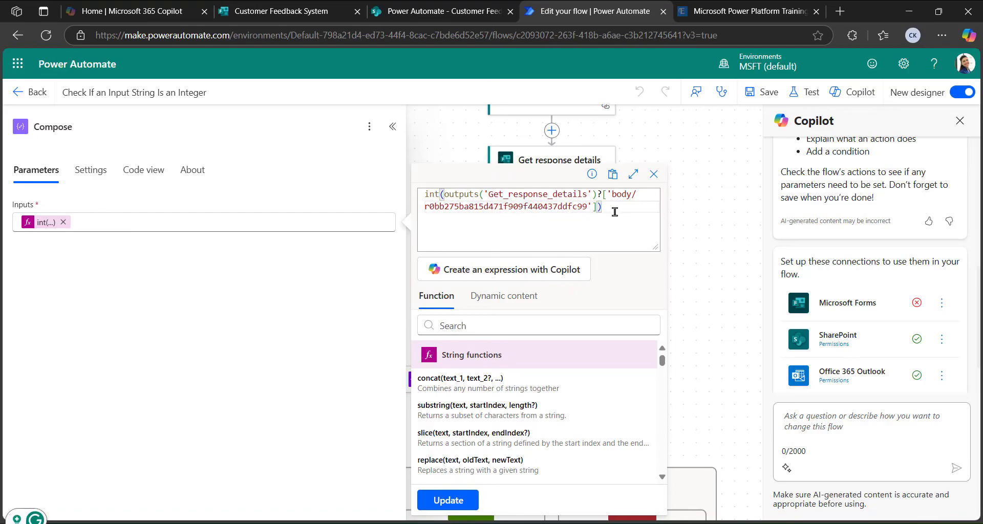
- Append a second int() function containing the Customer ID answer to the Compose expression
type("int")
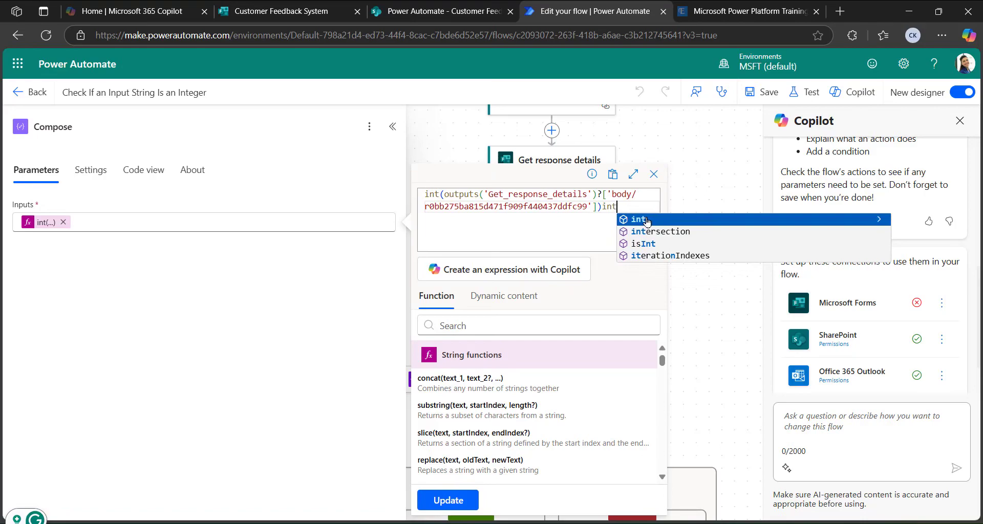
left_click(647, 220)
type("(")
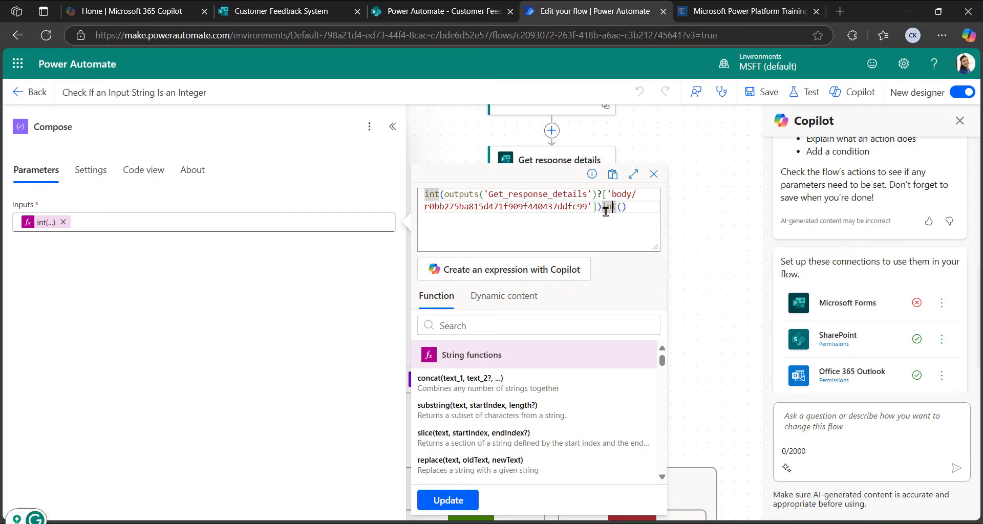
type(")")
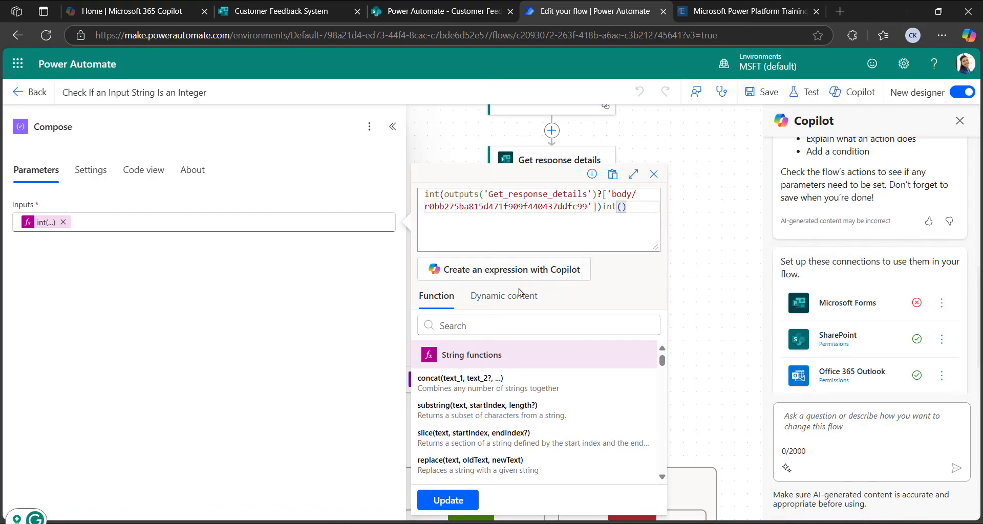
left_click(493, 300)
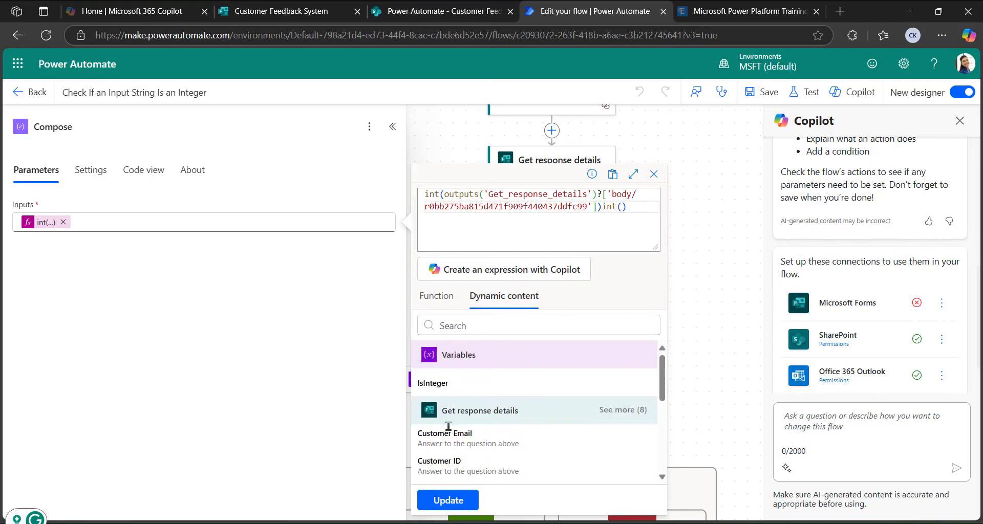
scroll(490, 401, "down", 2)
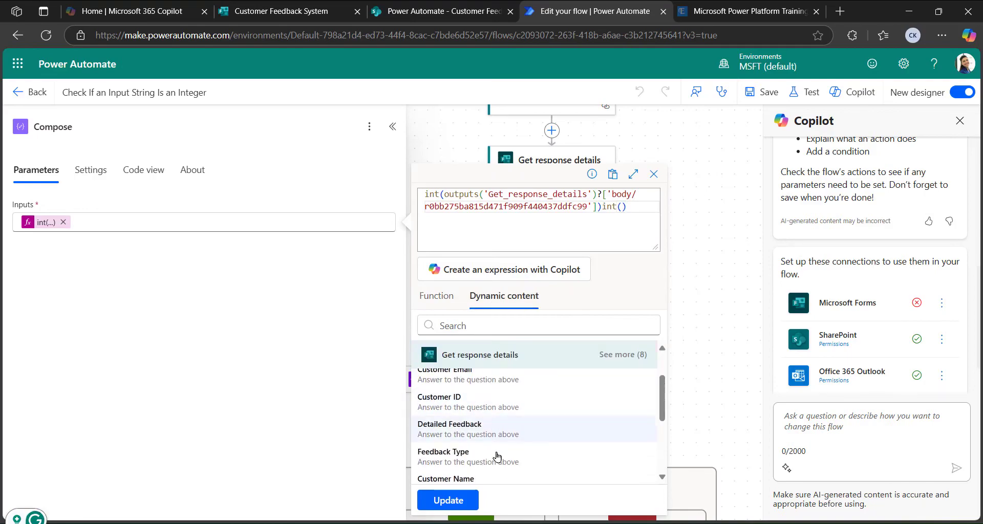
scroll(496, 451, "up", 2)
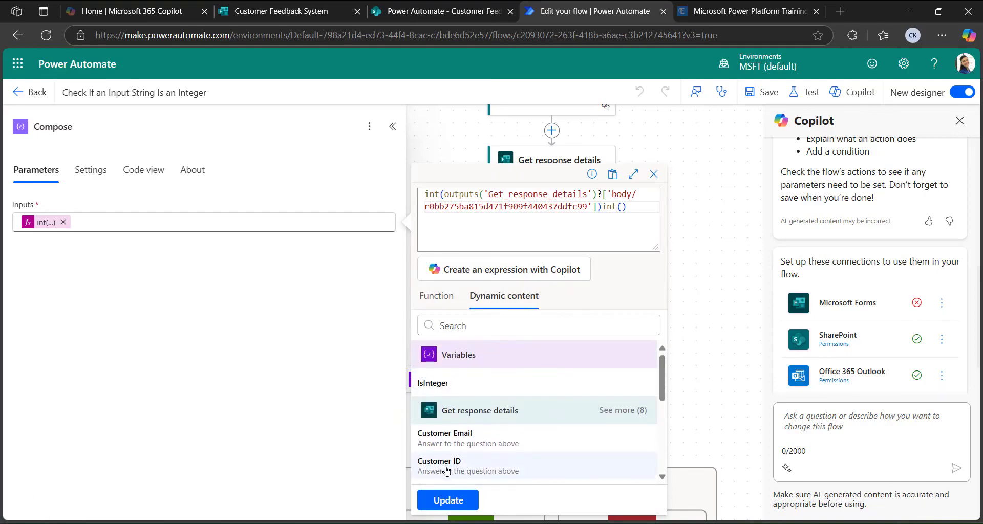
left_click(456, 468)
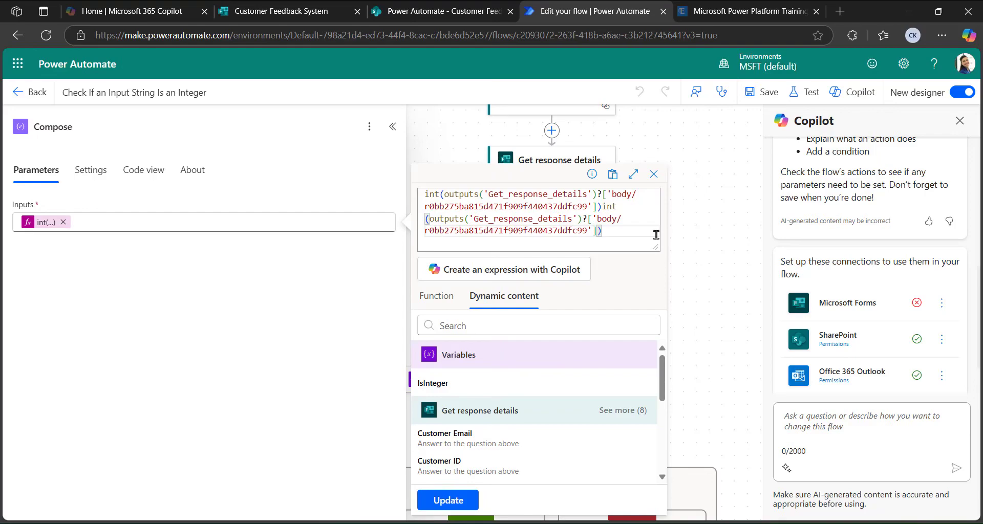
- Delete the appended second int() function from the Compose expression and update the input
left_click_drag(612, 233, 603, 207)
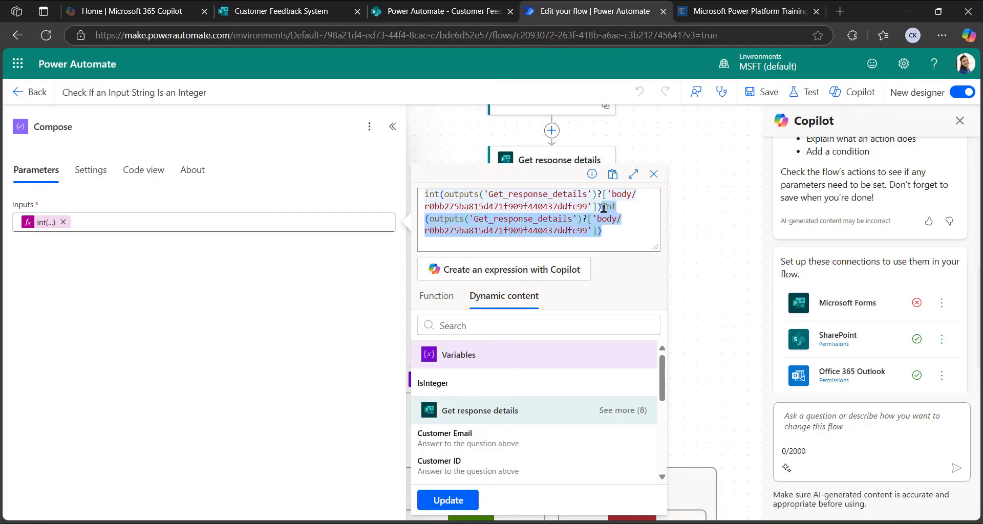
key("BackSpace")
left_click(448, 500)
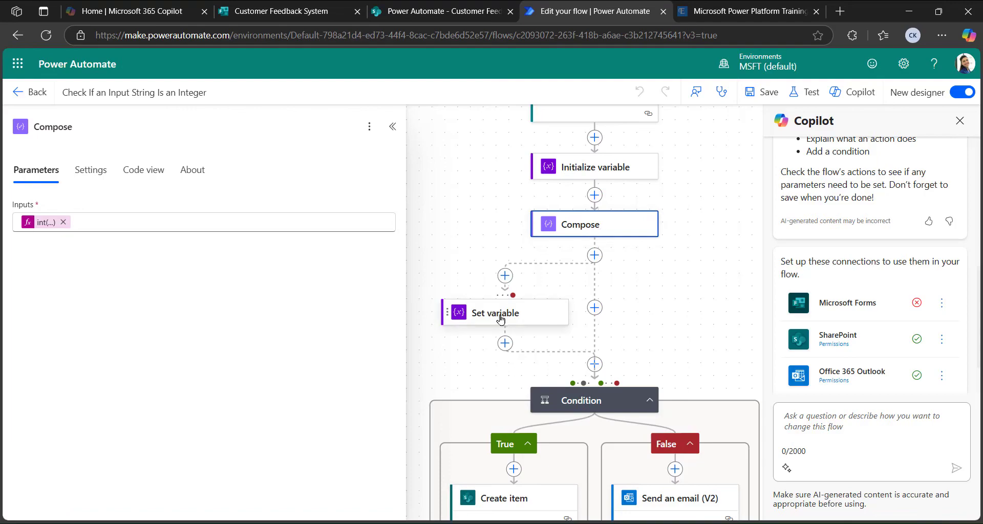
- Open the Set variable action and inspect its variable name and the available value choices
left_click(522, 319)
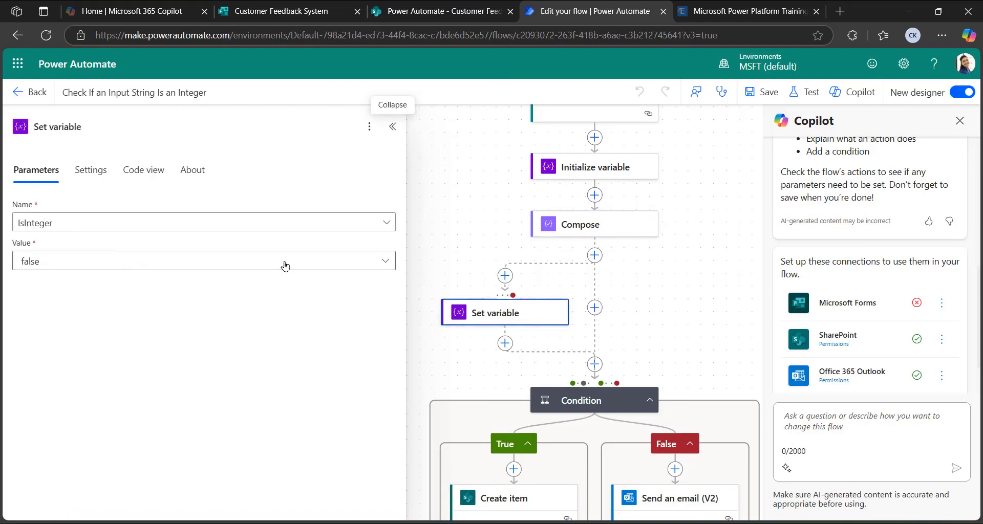
scroll(623, 262, "up", 1)
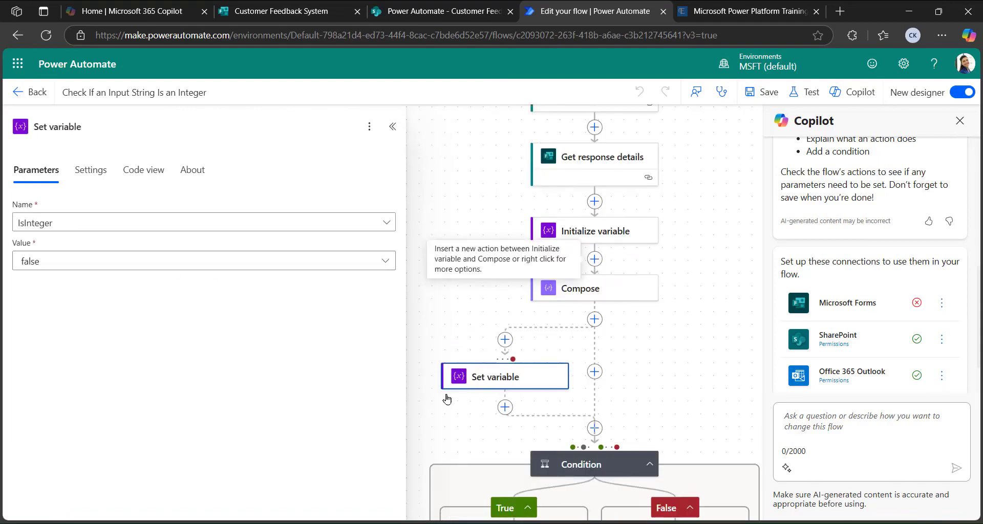
left_click(507, 381)
left_click(505, 380)
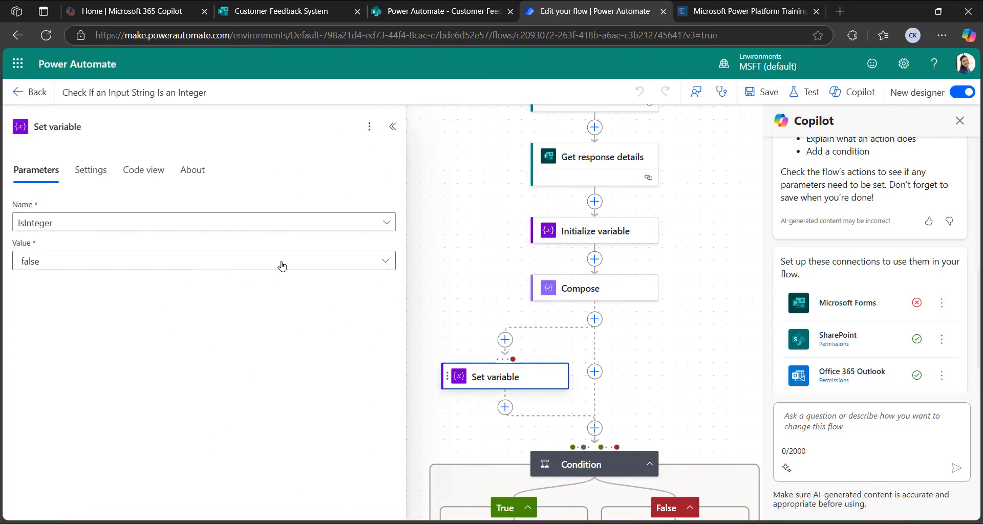
left_click(390, 221)
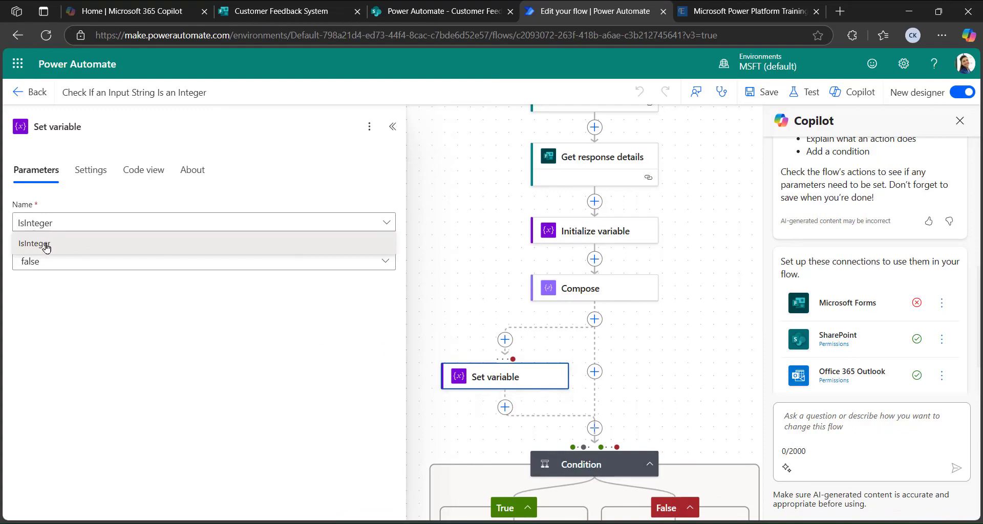
left_click(385, 223)
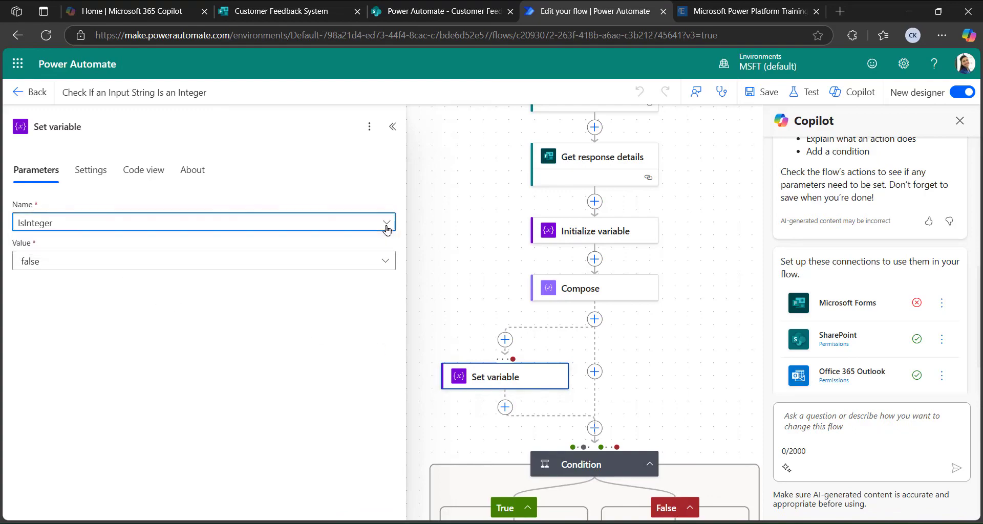
left_click(382, 262)
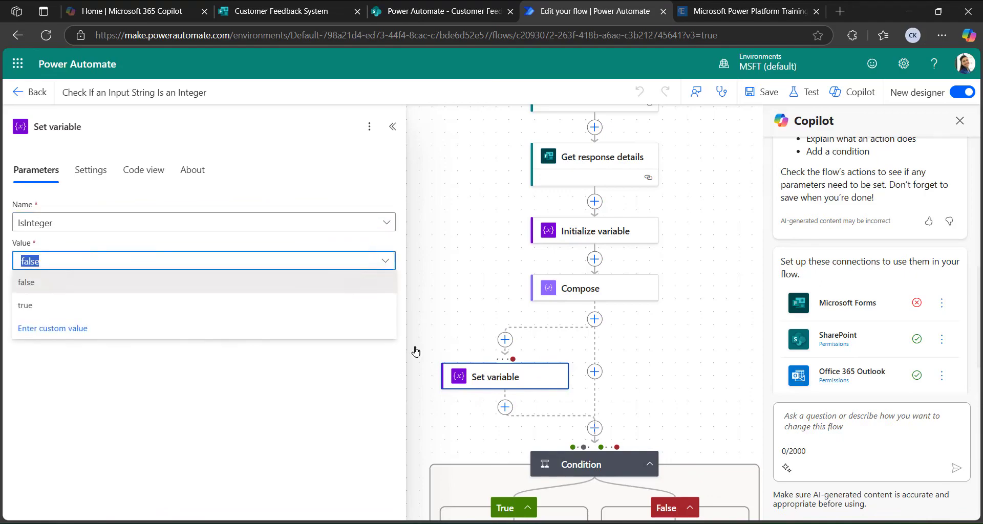
- Review the Set variable action's run-after settings, including the selectable actions and the status options for Compose
left_click(104, 172)
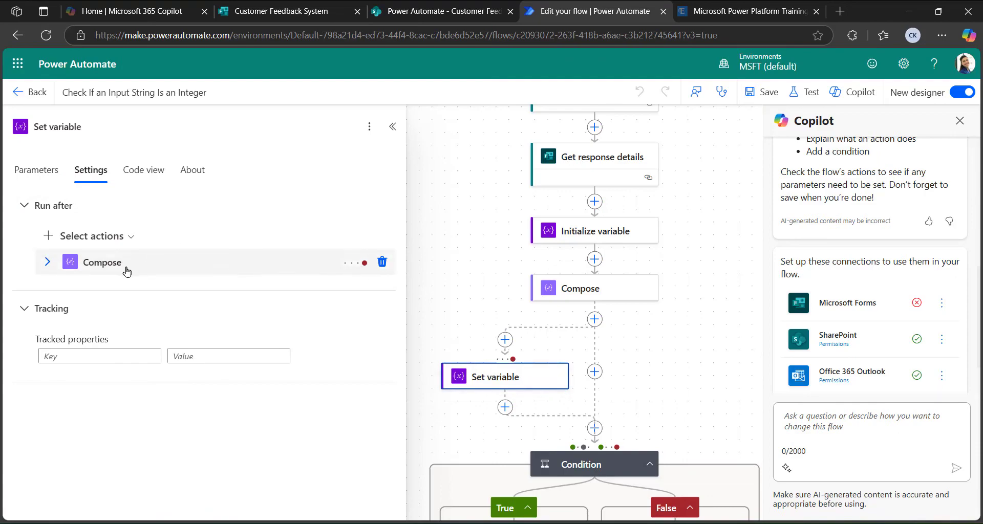
left_click(131, 236)
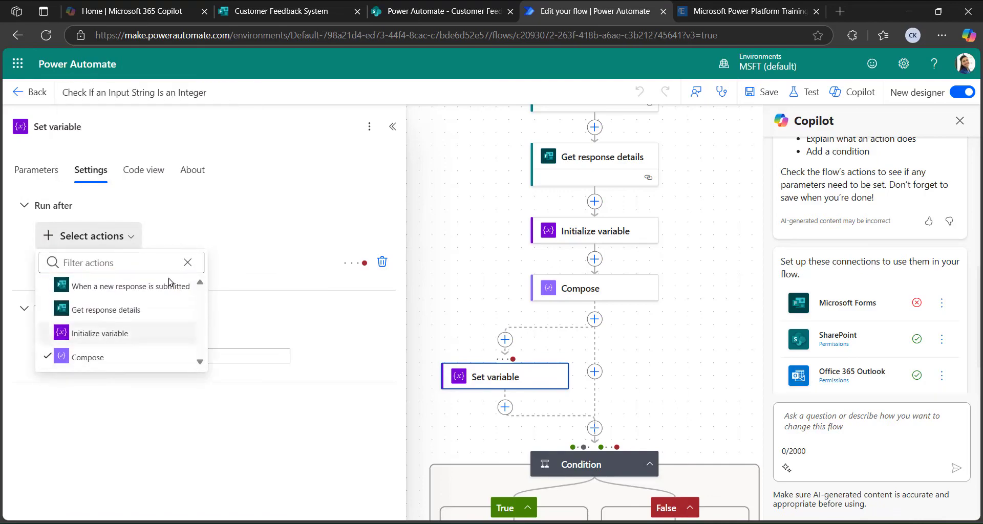
left_click(287, 210)
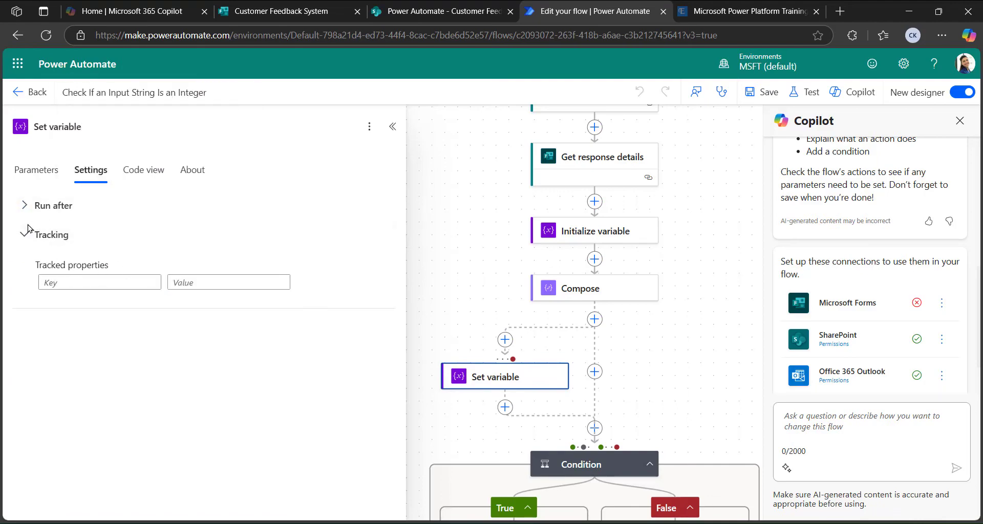
left_click(32, 205)
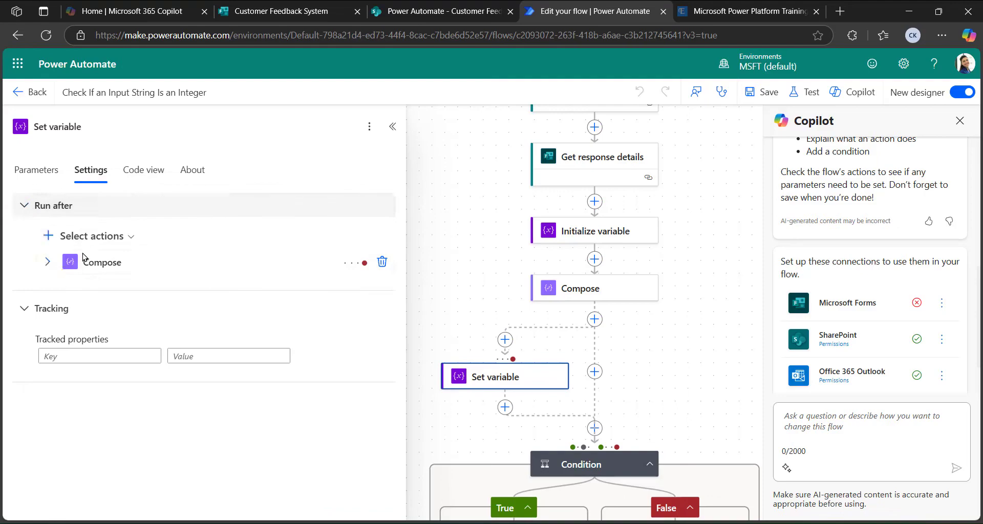
left_click(115, 265)
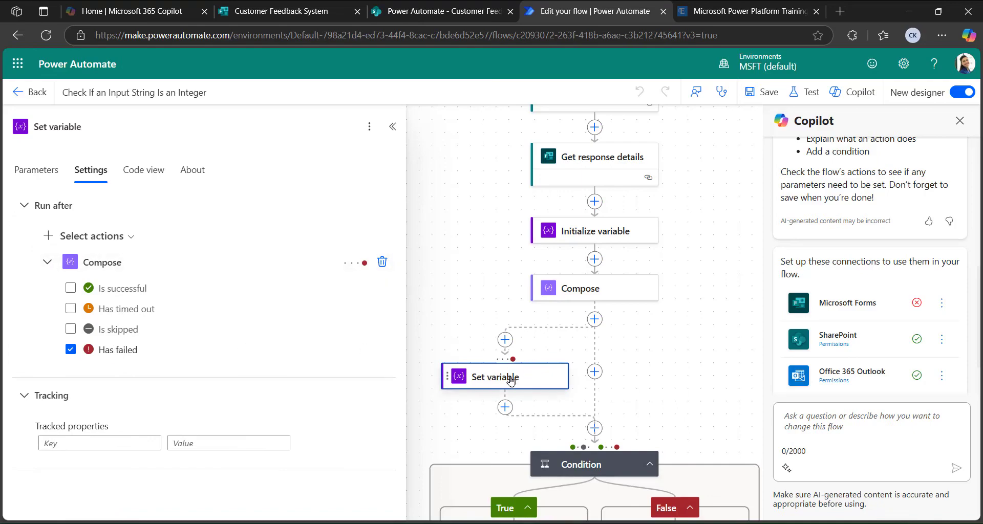
- Open the Condition action and examine both sides of its IsInteger comparison expression
left_click(627, 305)
scroll(627, 305, "down", 3)
left_click(597, 338)
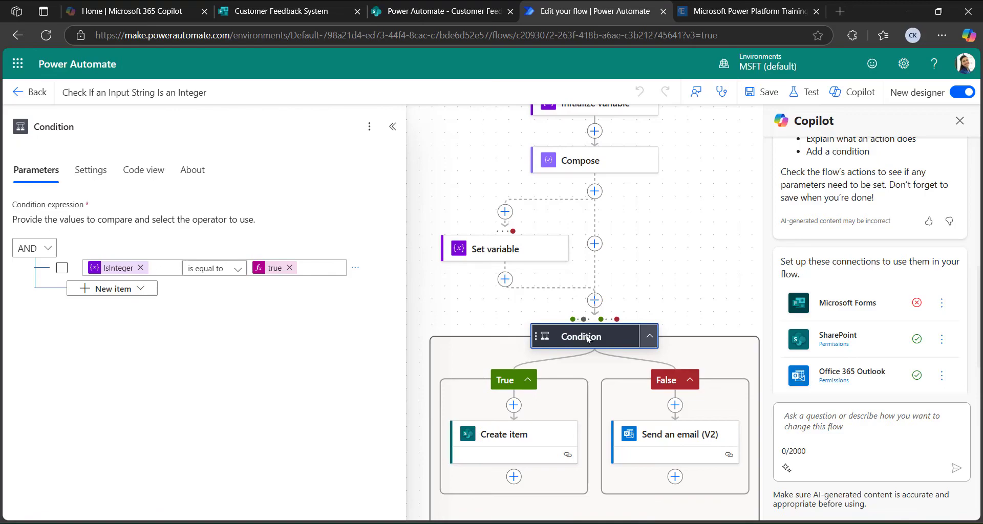
left_click(161, 264)
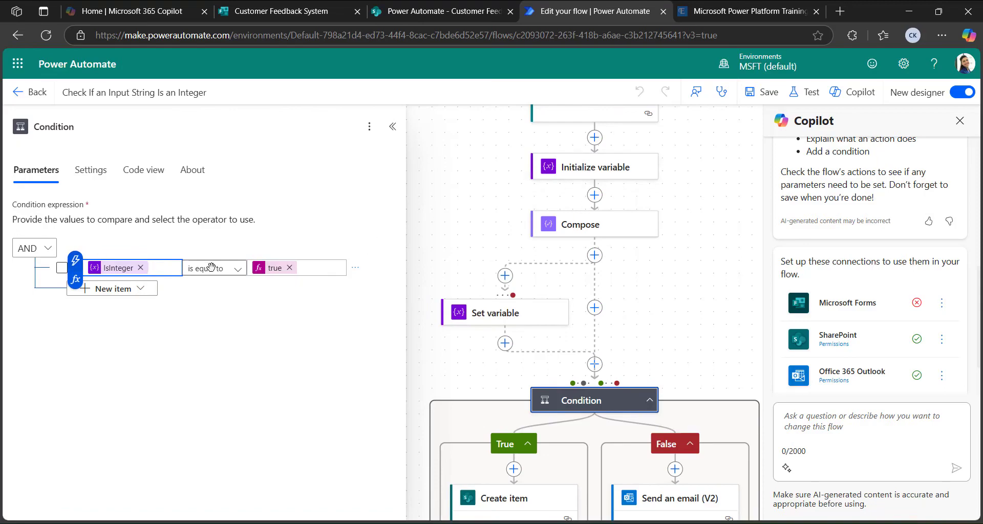
left_click(314, 274)
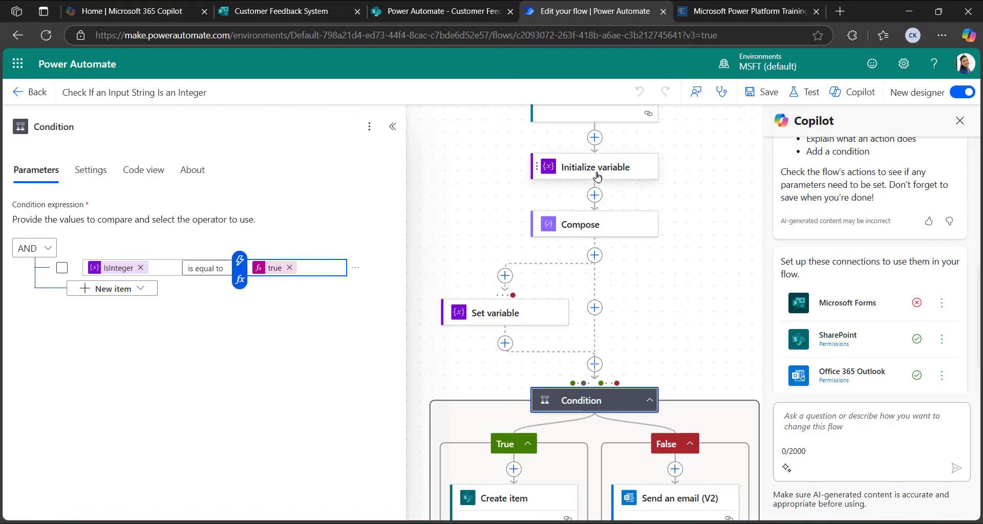
scroll(583, 367, "down", 1)
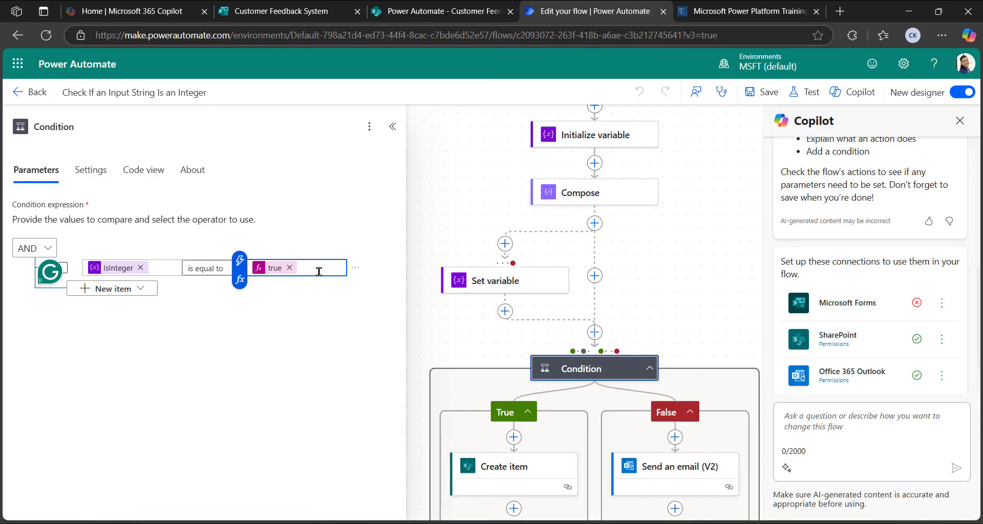
- Review the Condition action's run-after settings for Set variable and Compose
left_click(91, 170)
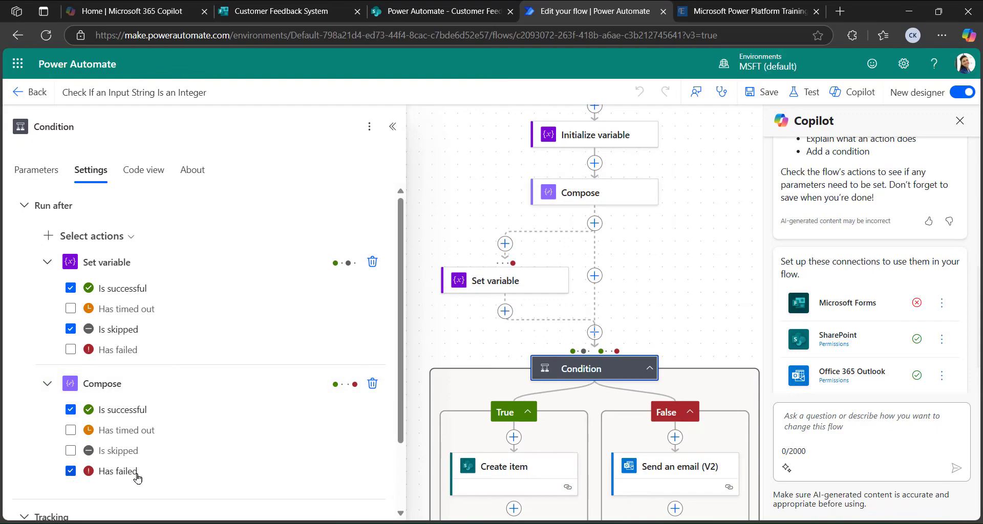
left_click(564, 402)
left_click(598, 369)
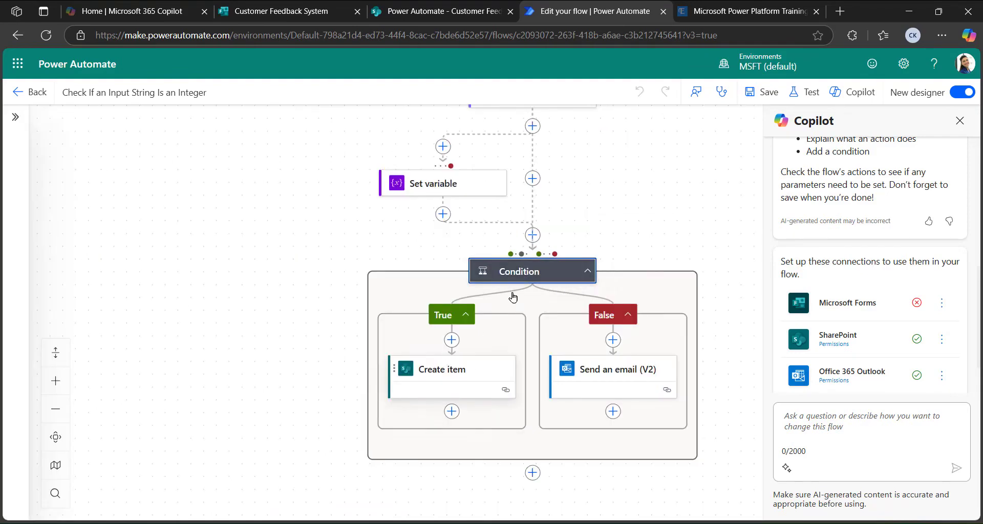
left_click(513, 274)
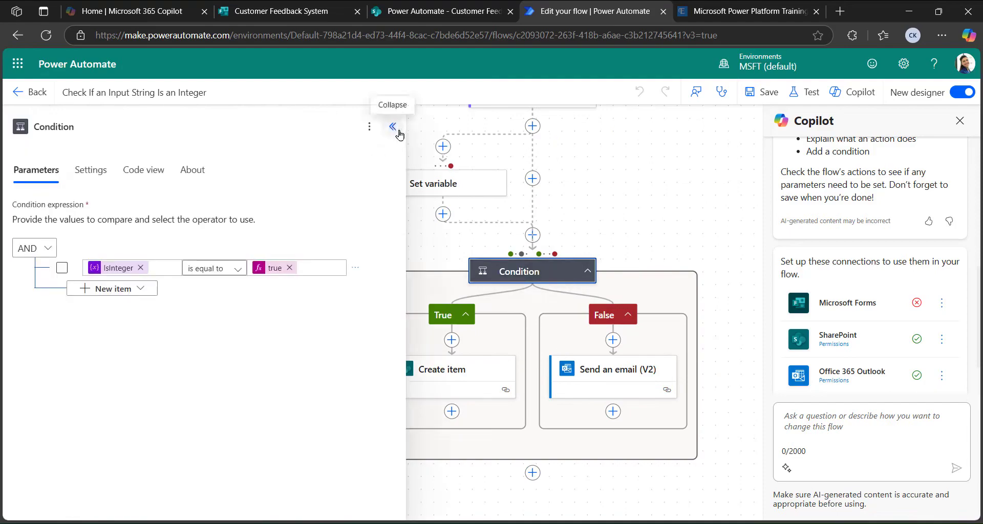
left_click(392, 127)
left_click(470, 309)
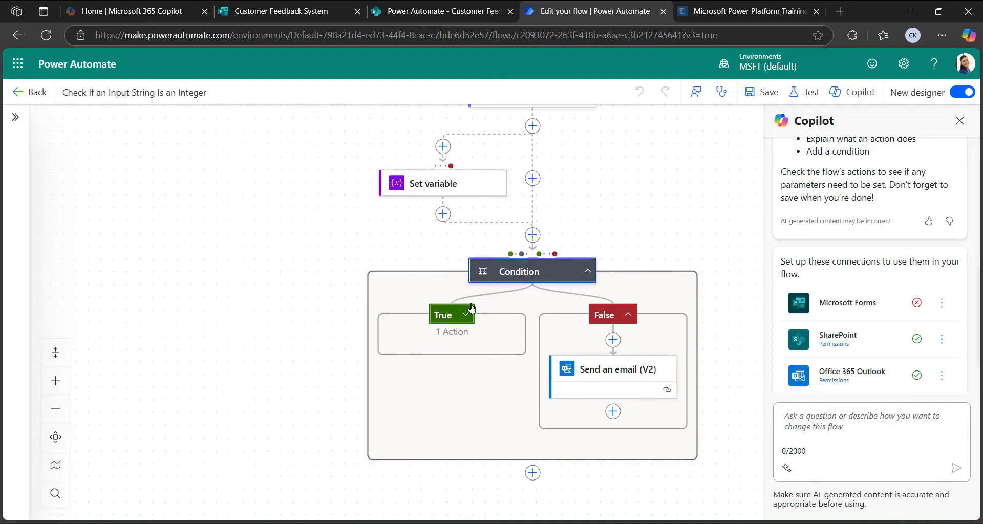
left_click(567, 266)
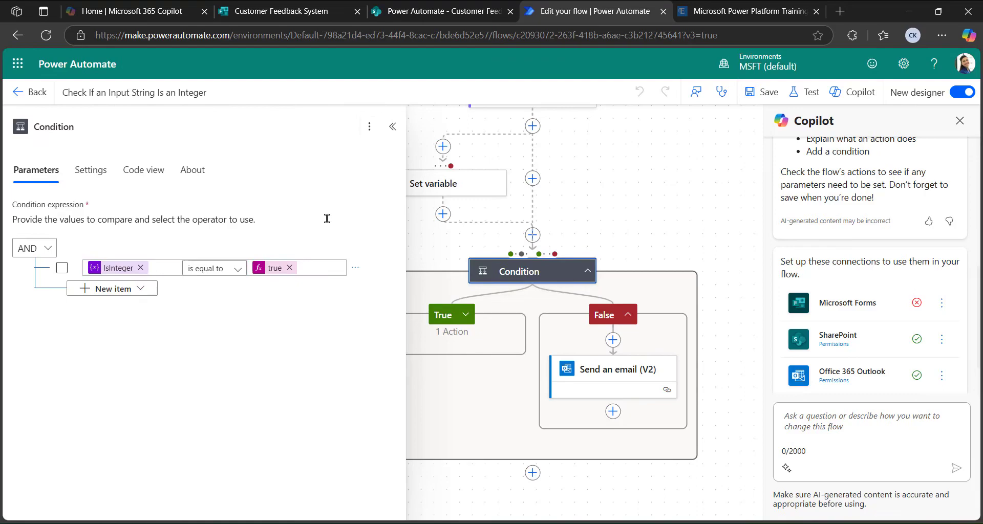
left_click(392, 127)
left_click(465, 314)
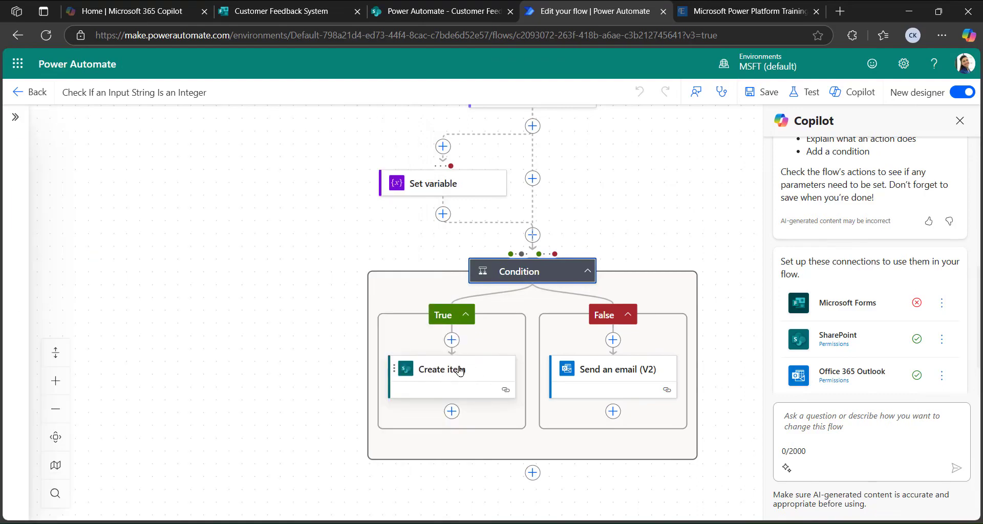
- Inspect the True branch's Create item action, its SharePoint site, list, field mappings and the dynamic content available for Customer ID
left_click(457, 371)
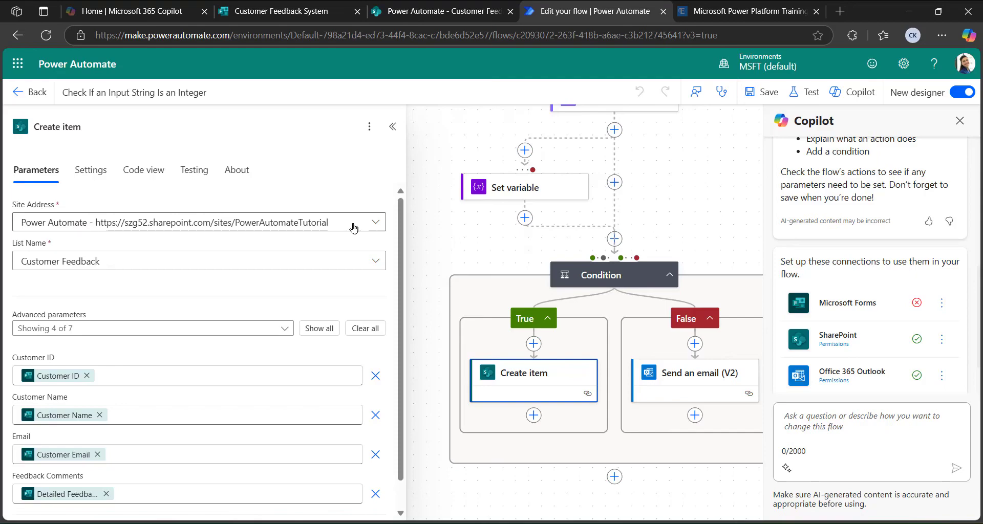
scroll(74, 342, "down", 1)
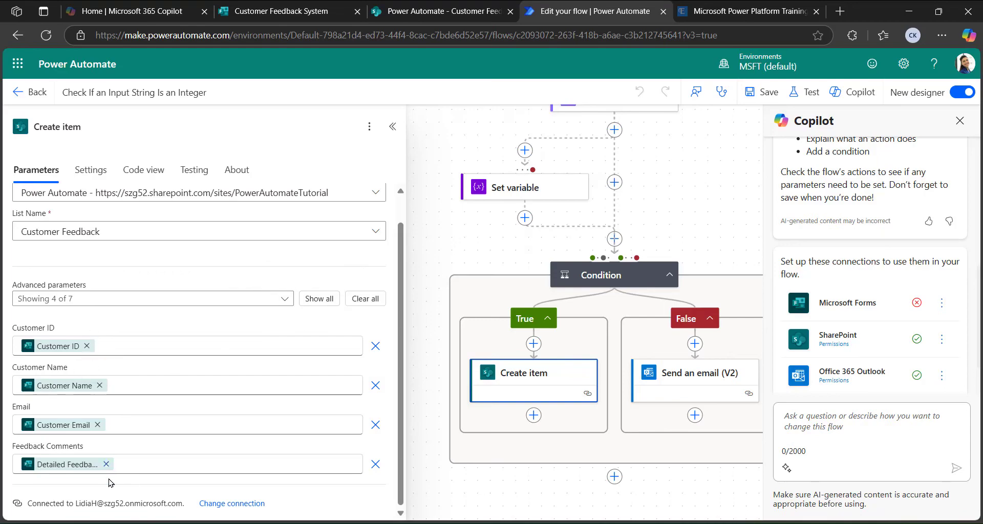
left_click(199, 349)
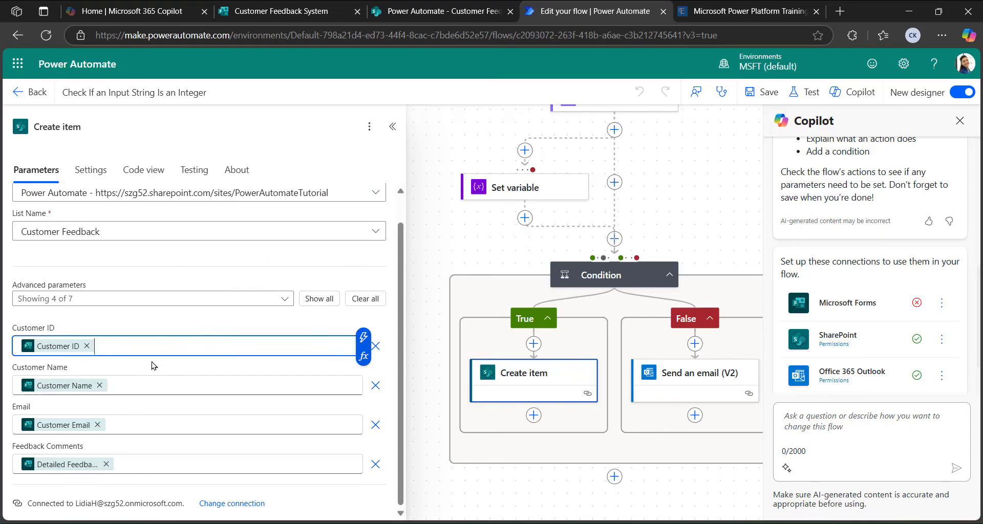
left_click(363, 340)
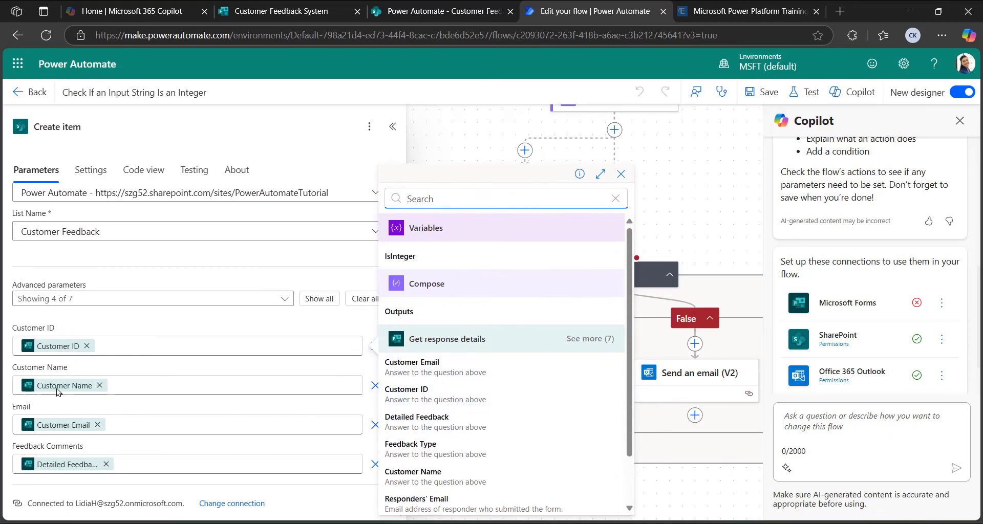
scroll(439, 446, "down", 1)
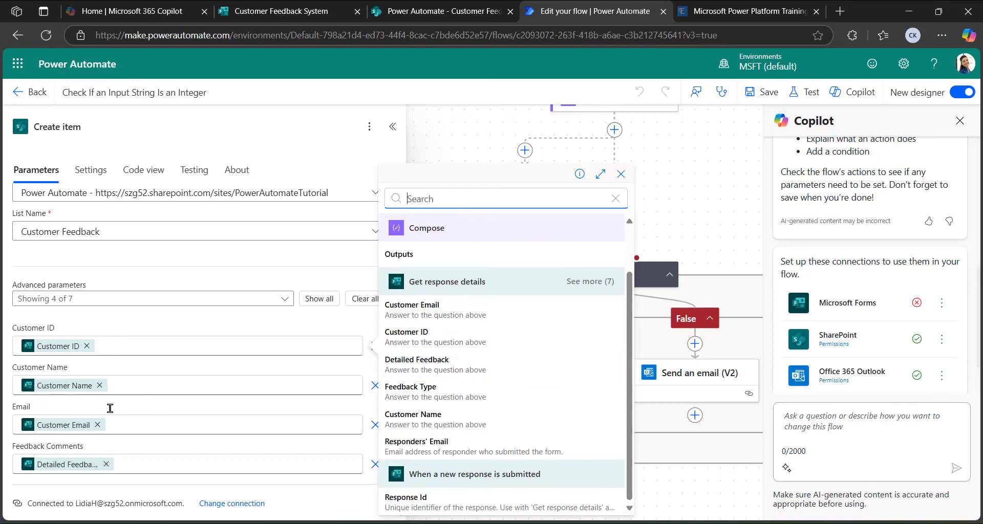
left_click(406, 163)
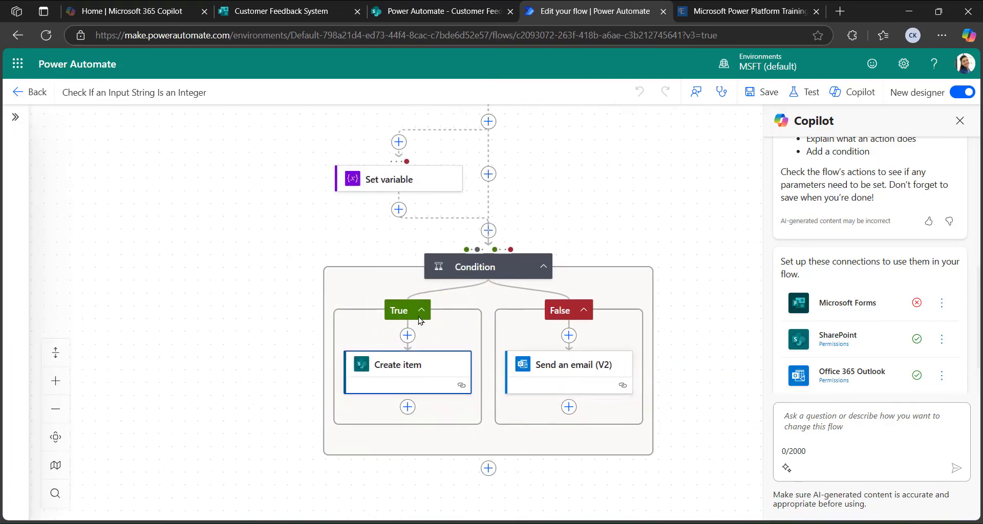
- Inspect the False branch's Send an email (V2) action, adding a second Customer Email answer as recipient and removing it again
left_click(574, 375)
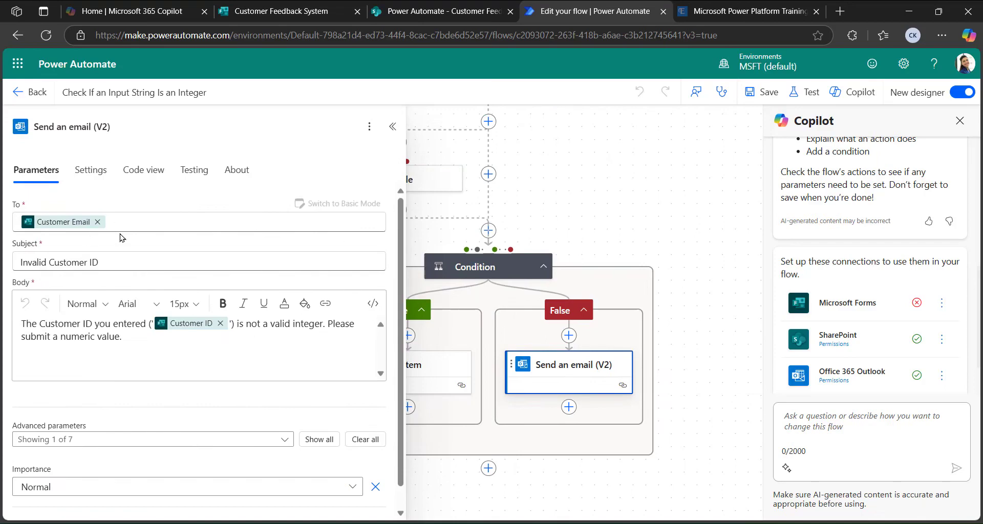
left_click(156, 224)
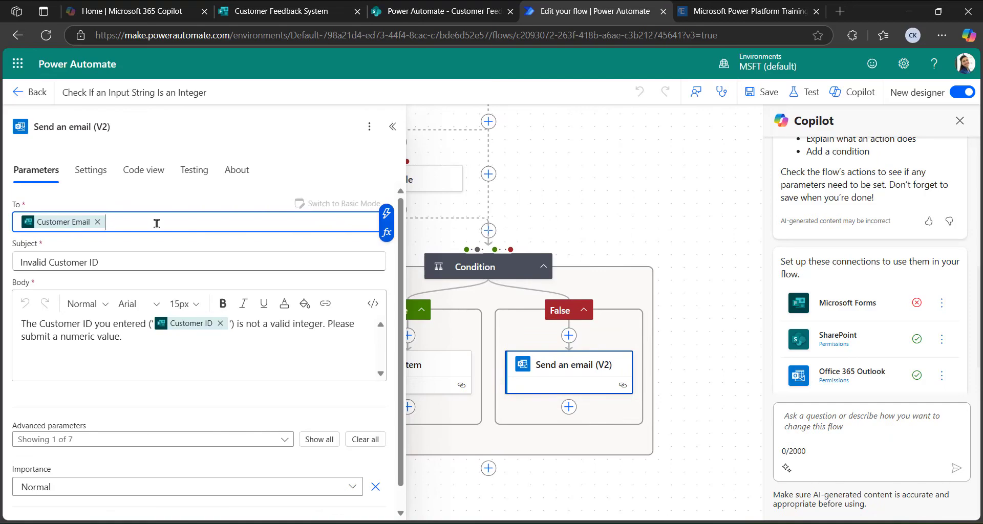
left_click(387, 219)
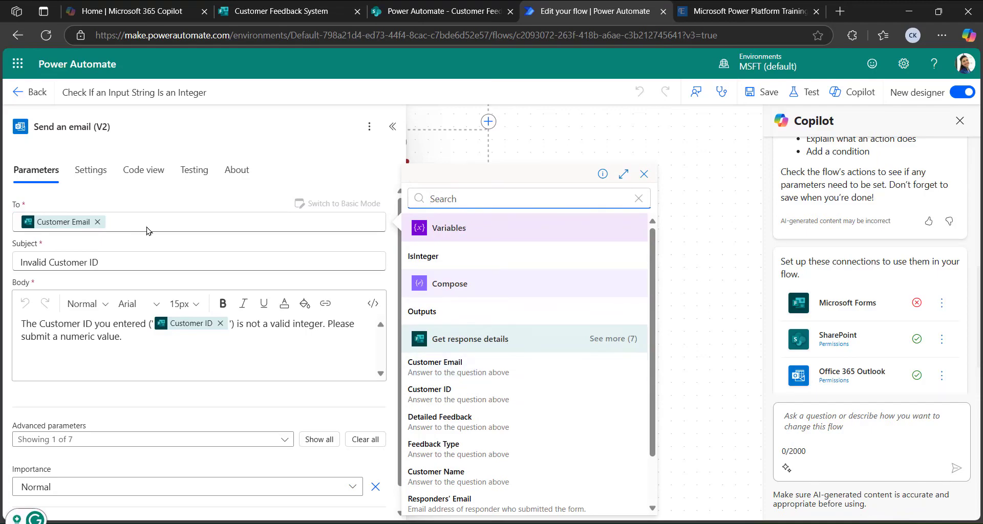
left_click(449, 367)
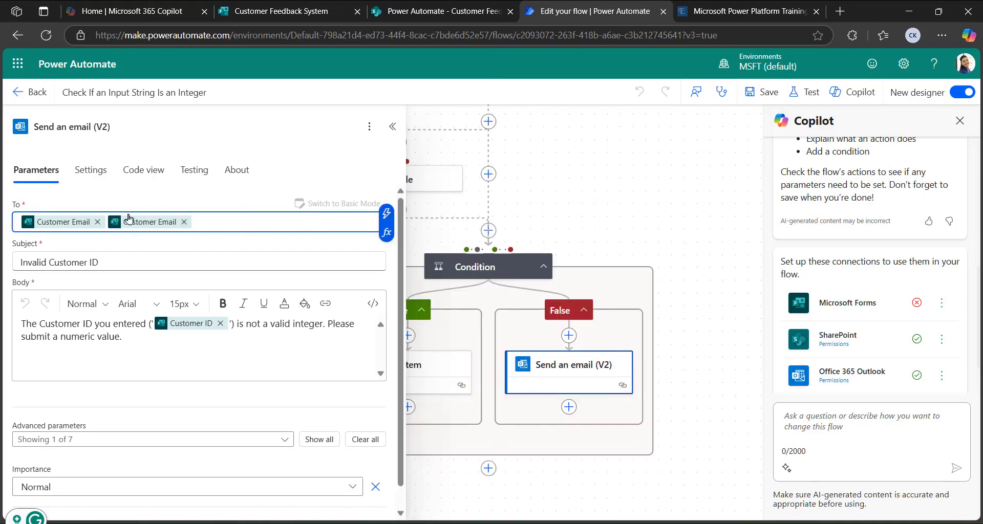
left_click(184, 222)
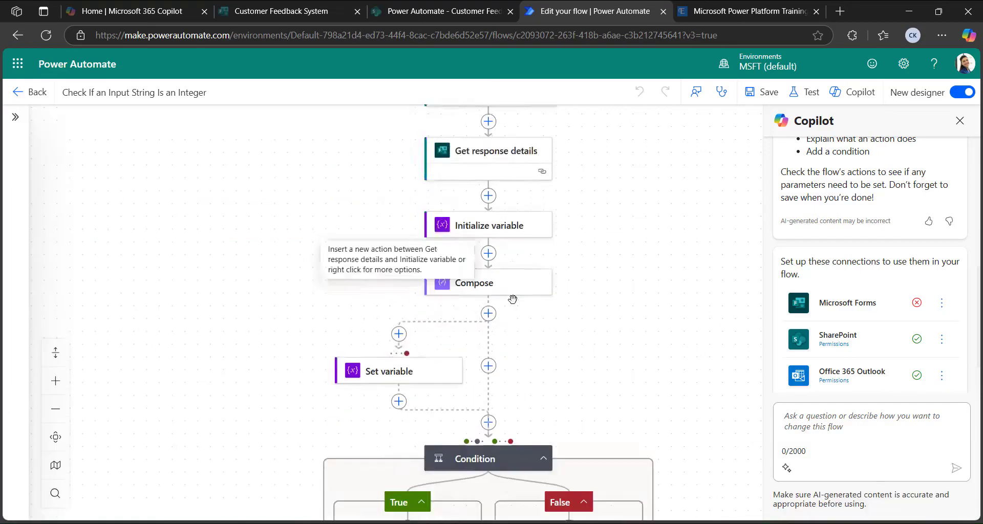
- Save the flow
scroll(513, 307, "down", 3)
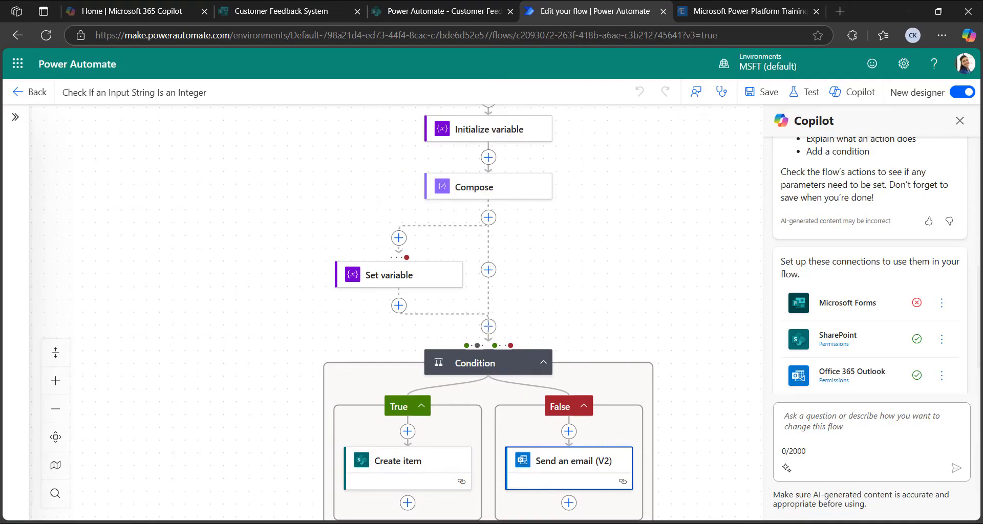
left_click(762, 91)
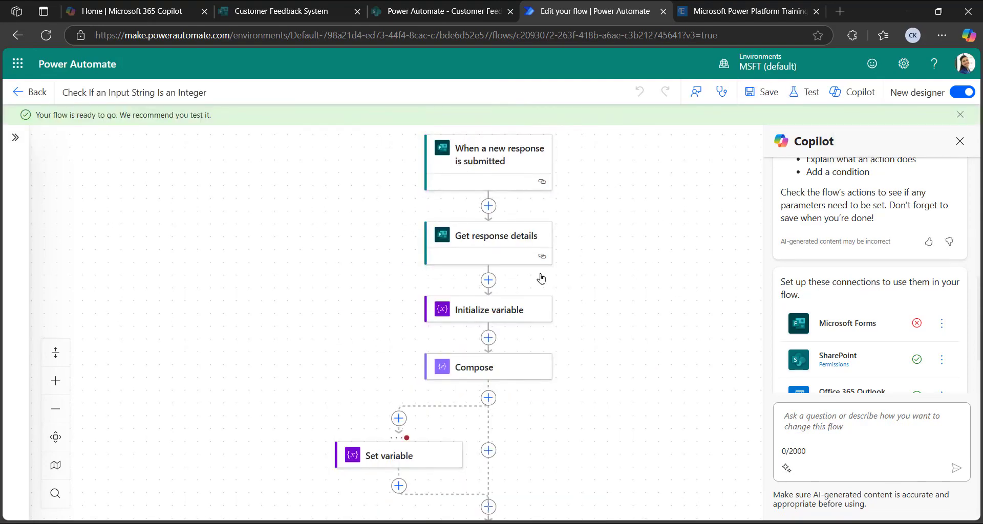
- Switch to the open Microsoft Power Platform Training Course web page
left_click(737, 10)
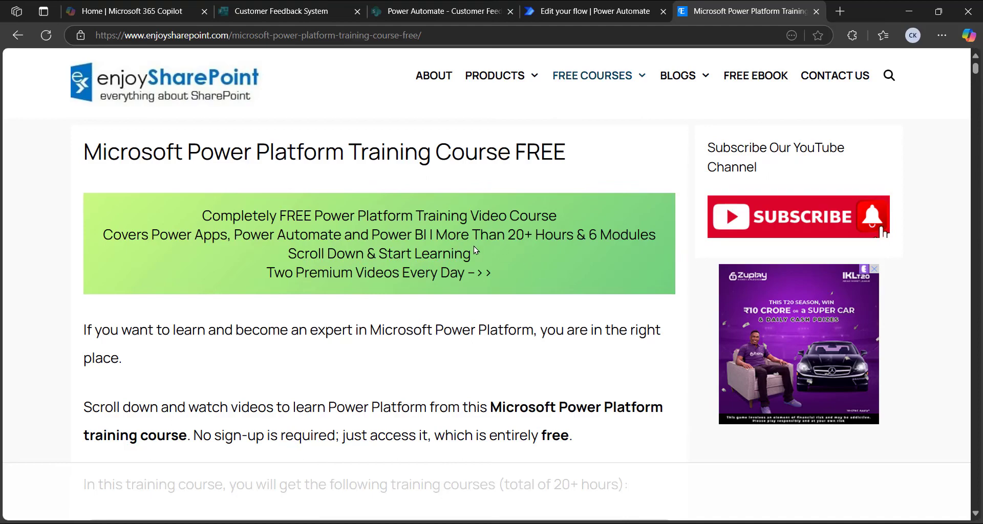
- Look through the training course page's introduction, list of included courses and Table of Contents section
scroll(437, 346, "down", 7)
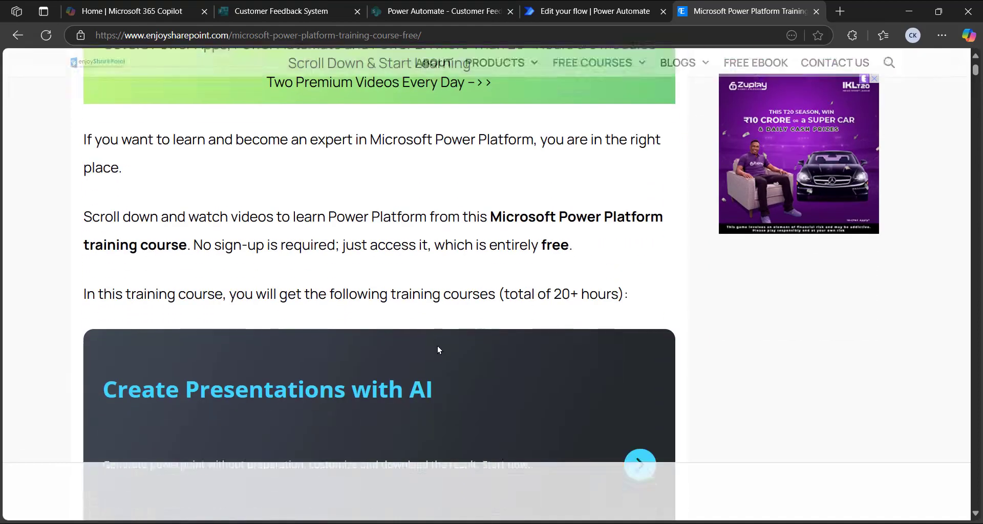
scroll(424, 297, "down", 3)
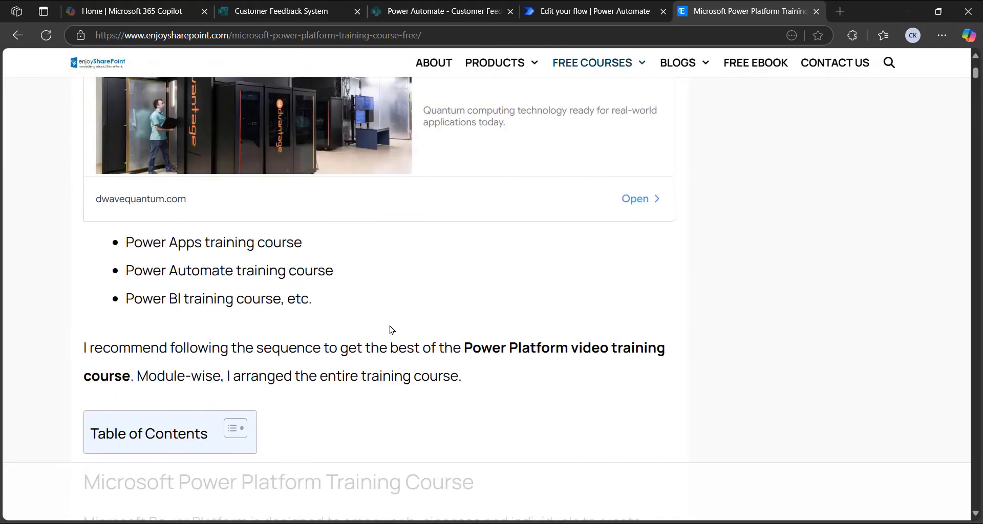
scroll(381, 337, "up", 10)
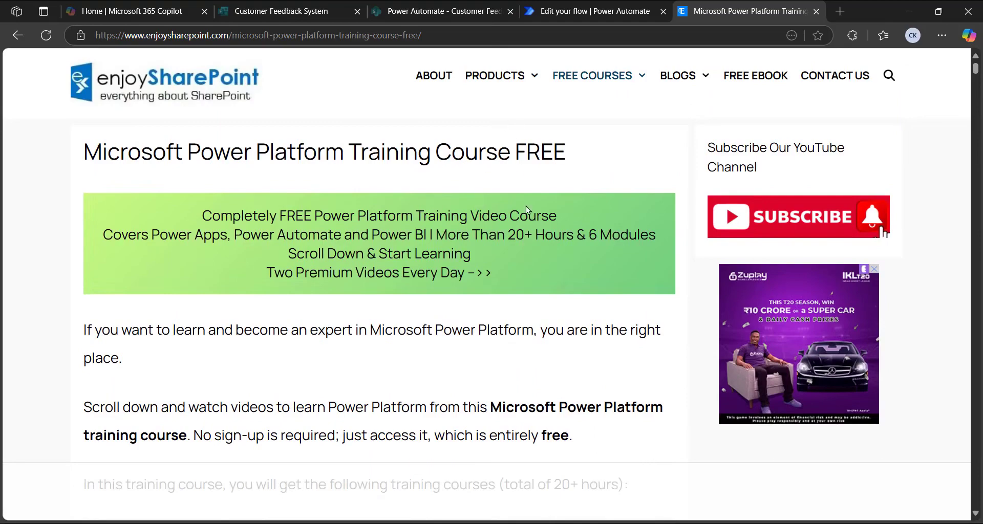
scroll(528, 327, "down", 10)
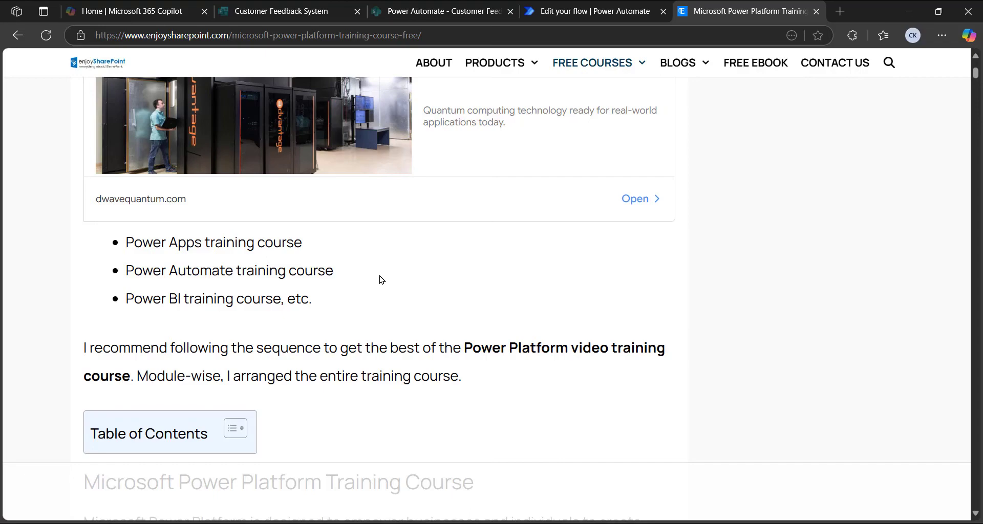
scroll(380, 280, "down", 3)
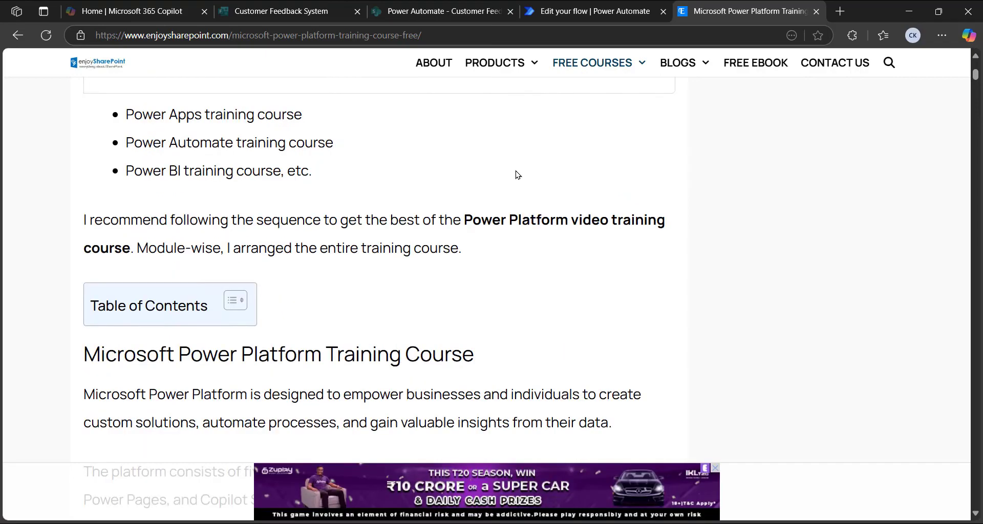
scroll(517, 174, "up", 10)
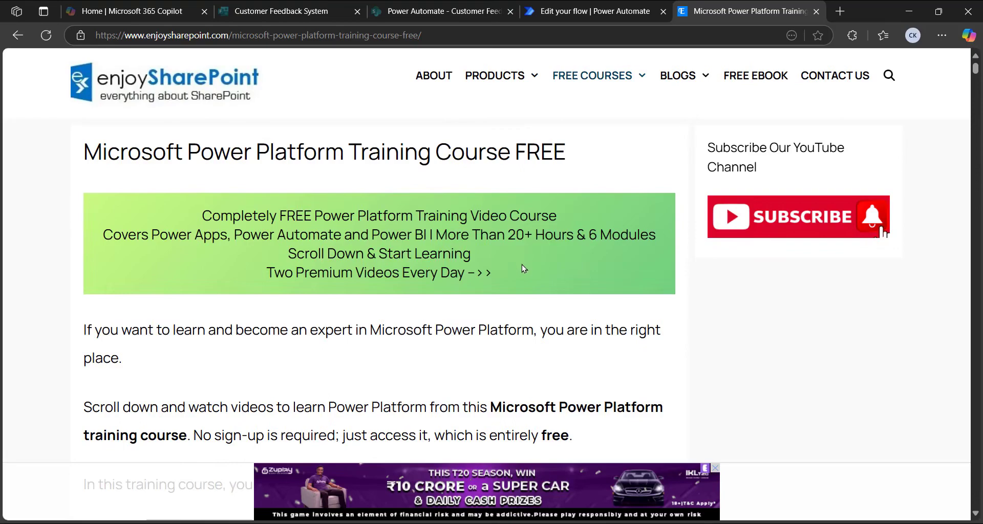
scroll(521, 265, "down", 8)
scroll(524, 269, "up", 8)
- Switch to the Customer Feedback System form in Microsoft Forms and open its preview
left_click(582, 8)
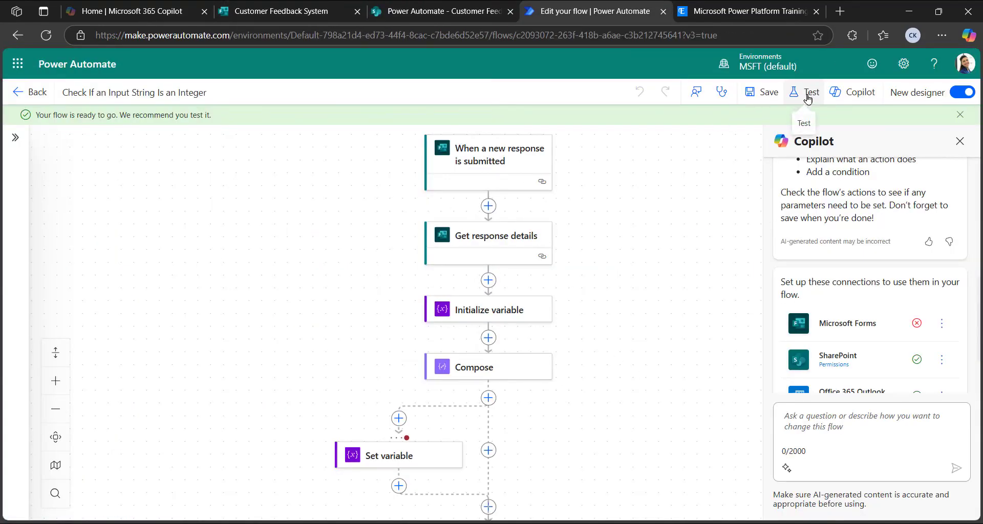
left_click(295, 6)
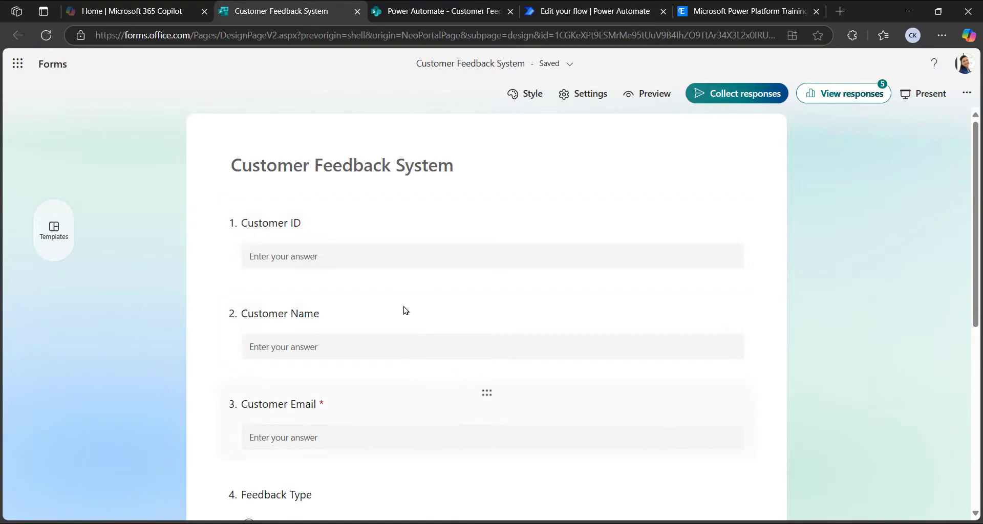
scroll(423, 445, "down", 3)
scroll(422, 445, "up", 3)
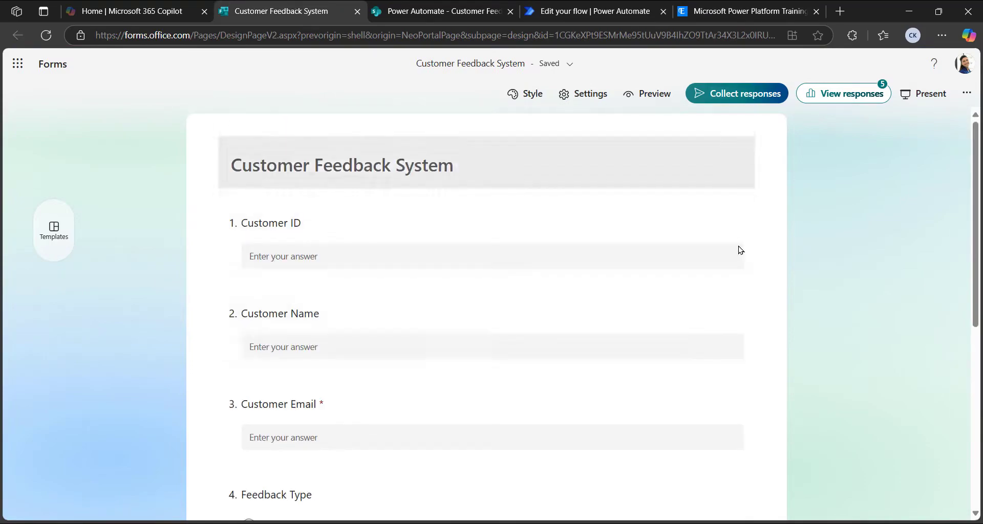
left_click(648, 98)
- Fill in an all-digit Customer ID, the customer's name and the customer's email in the feedback form
left_click(470, 248)
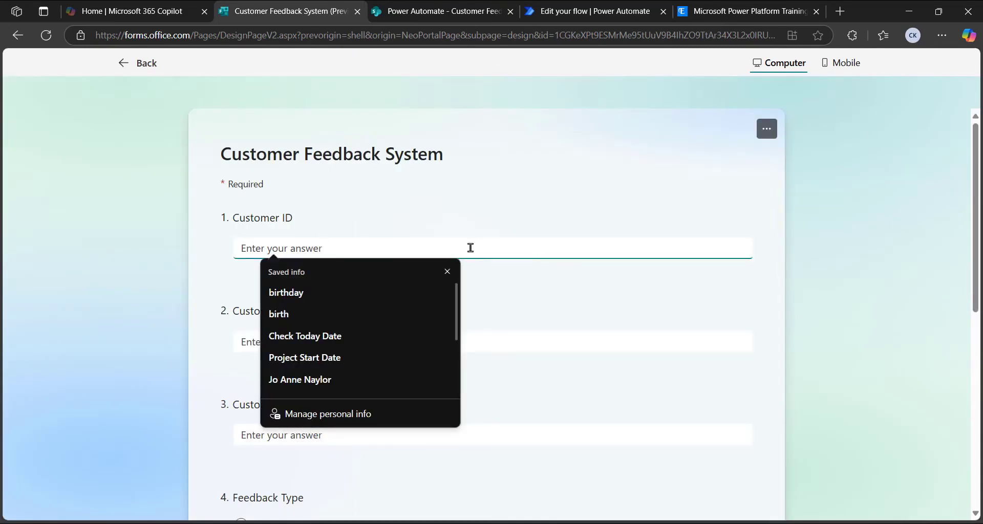
type("98452")
left_click(300, 341)
type("Chandrika")
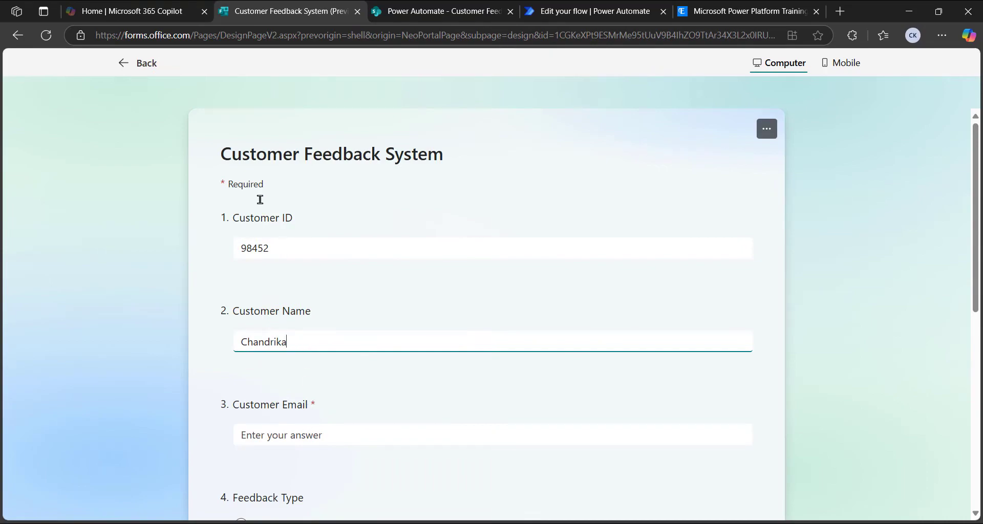
left_click(272, 428)
key("ctrl+v")
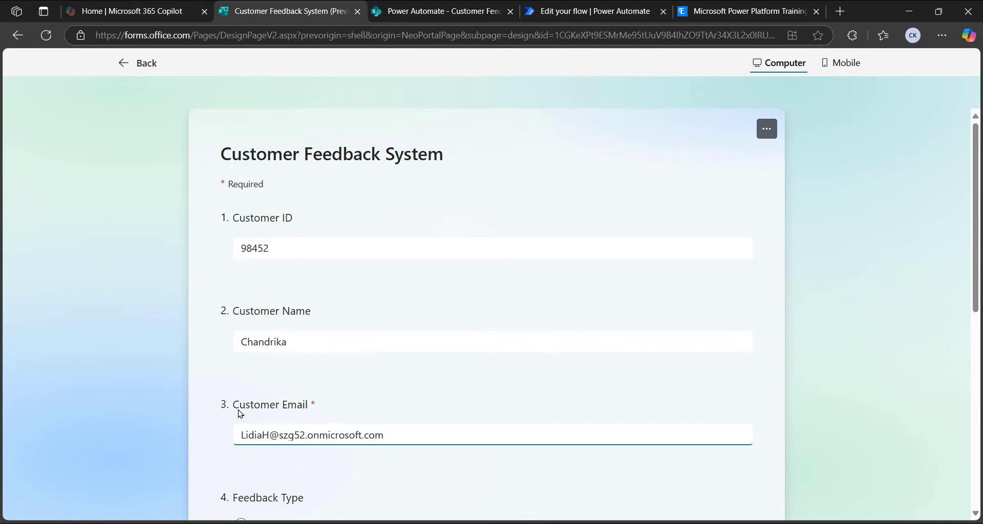
- Choose Feature Request as the feedback type, enter "test" as the detailed feedback and submit the response with the numeric ID
scroll(308, 440, "down", 2)
left_click(241, 428)
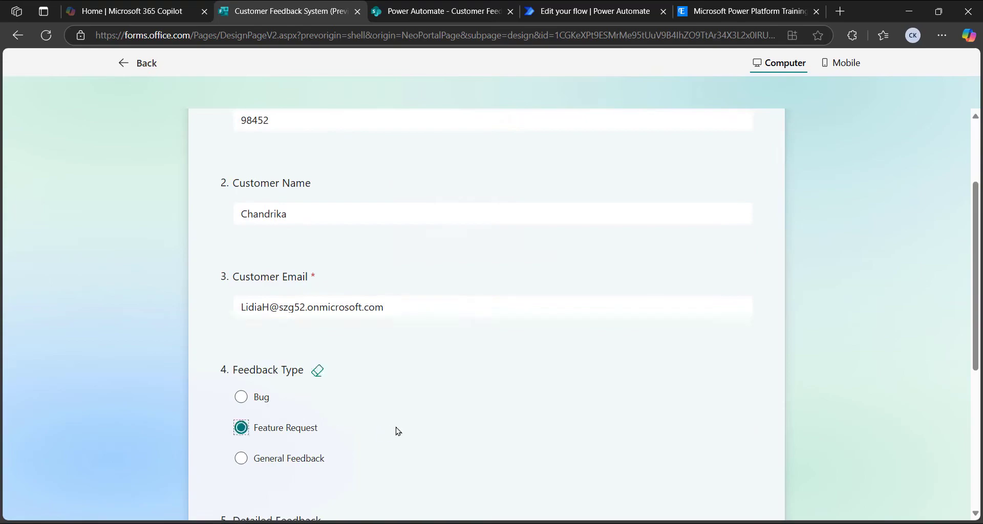
scroll(251, 406, "down", 4)
left_click(295, 311)
type("test")
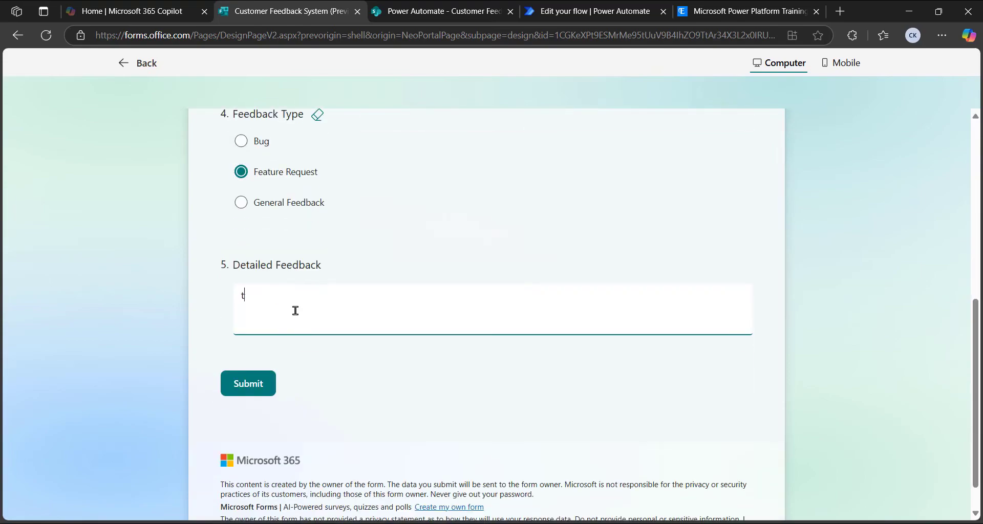
left_click(253, 388)
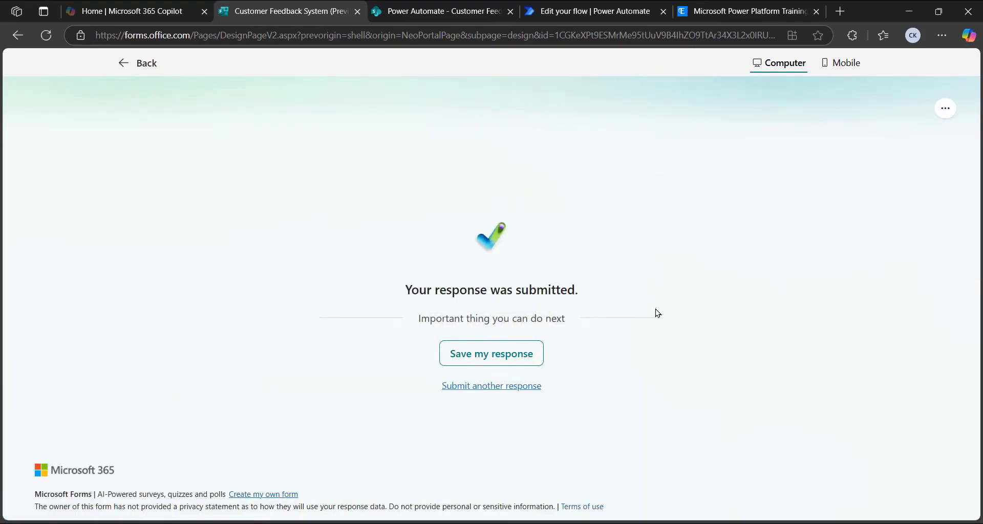
- Switch to the Customer Feedback list in SharePoint and refresh it to check for the submitted response
left_click(459, 10)
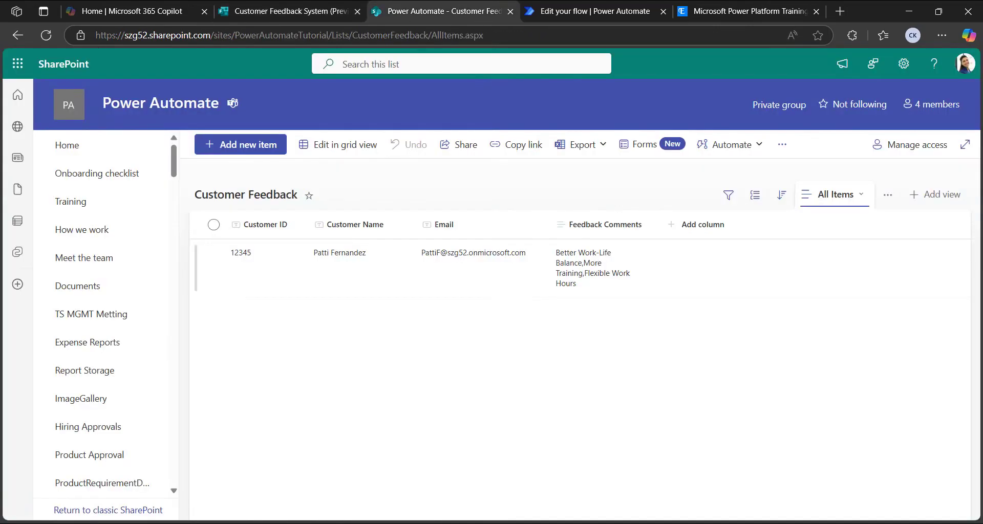
left_click(46, 35)
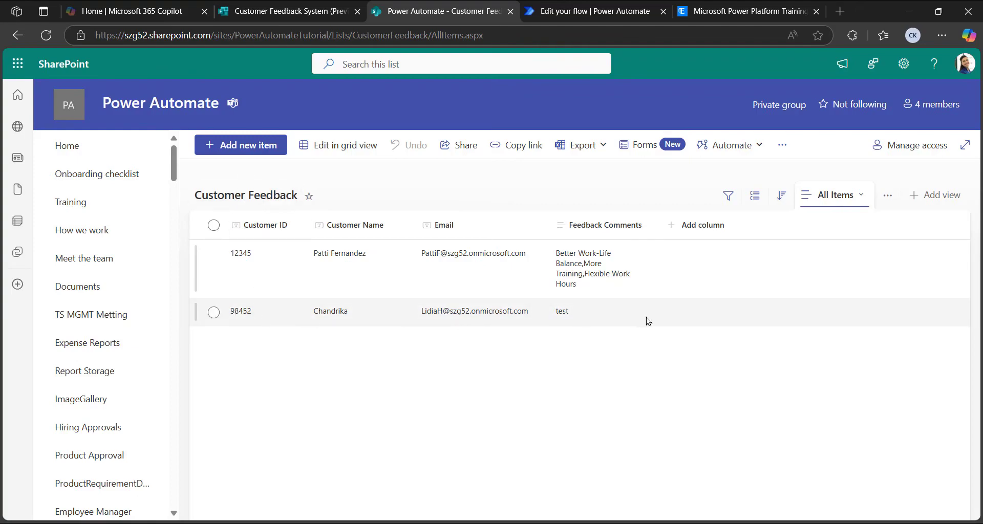
- Start another response in the feedback form with a Customer ID mixing letters and digits, the customer's name and the customer's email
left_click(290, 12)
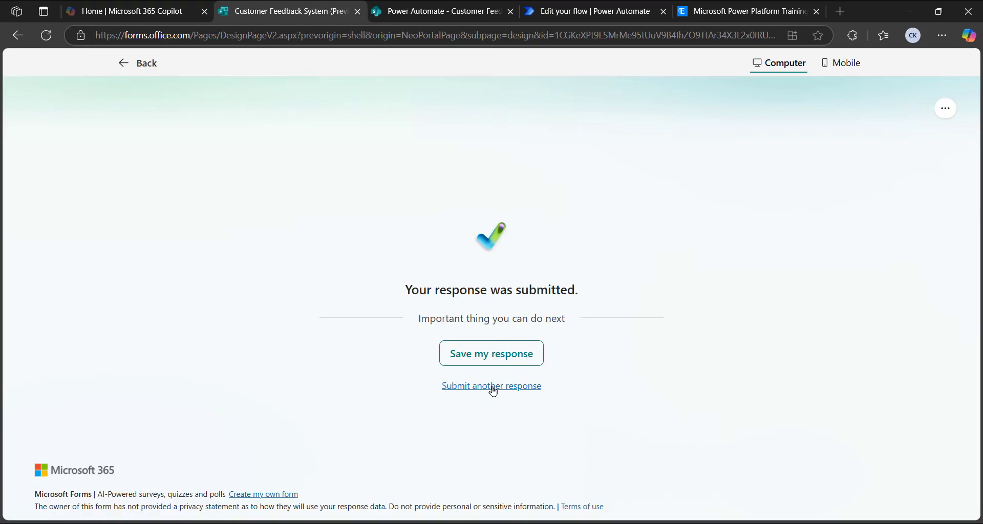
left_click(493, 387)
left_click(289, 248)
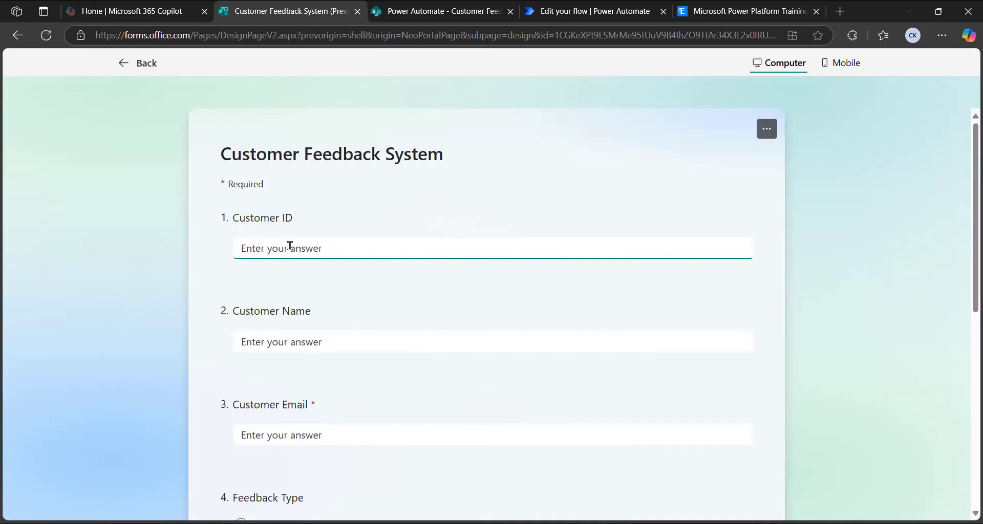
key("Caps_Lock")
type("CH1452")
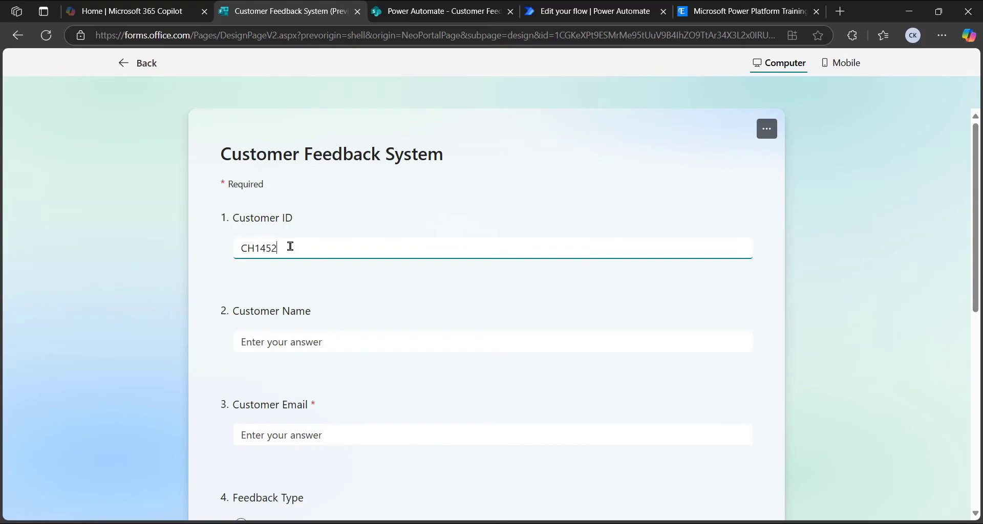
left_click(318, 330)
key("Caps_Lock")
type("Chandrika")
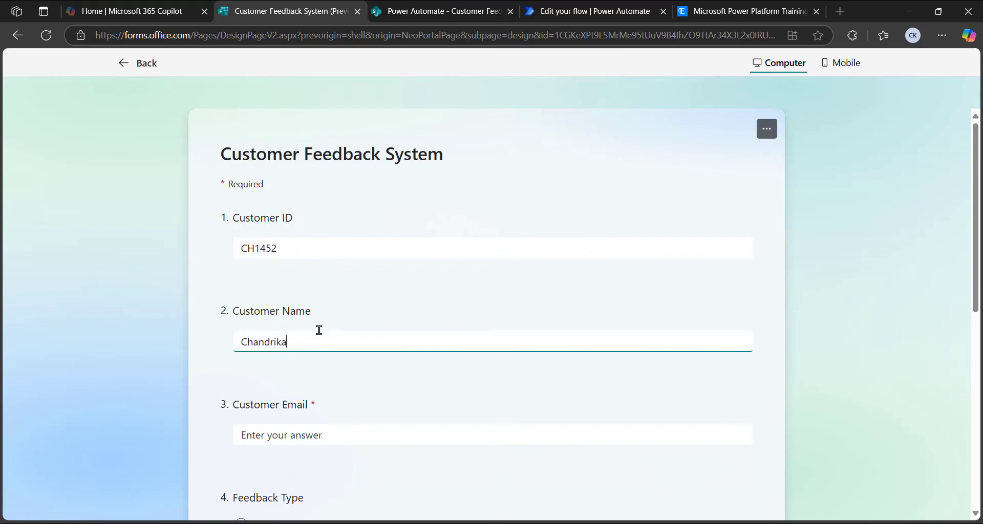
left_click(302, 439)
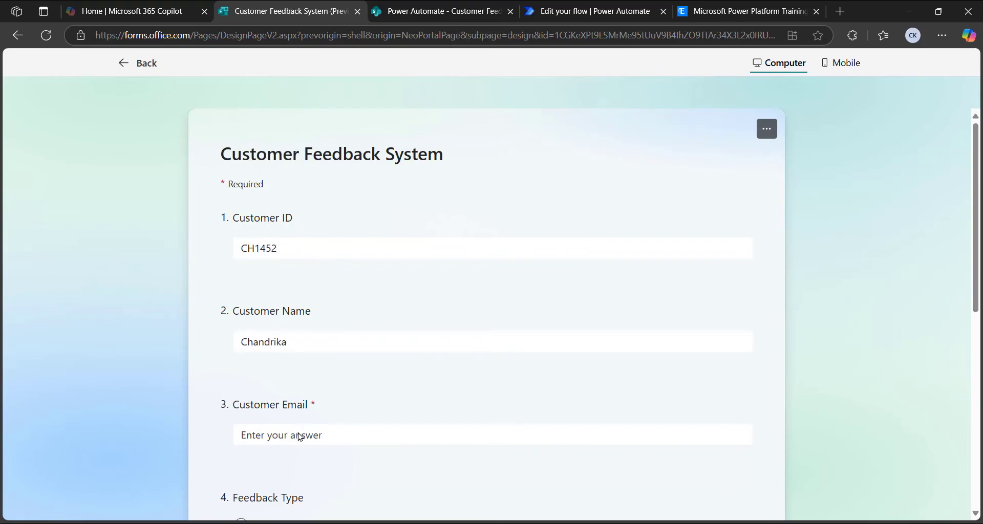
key("ctrl+v")
- Complete the second response with Feature Request as feedback type and "test" as detailed feedback, and submit it
scroll(314, 443, "down", 3)
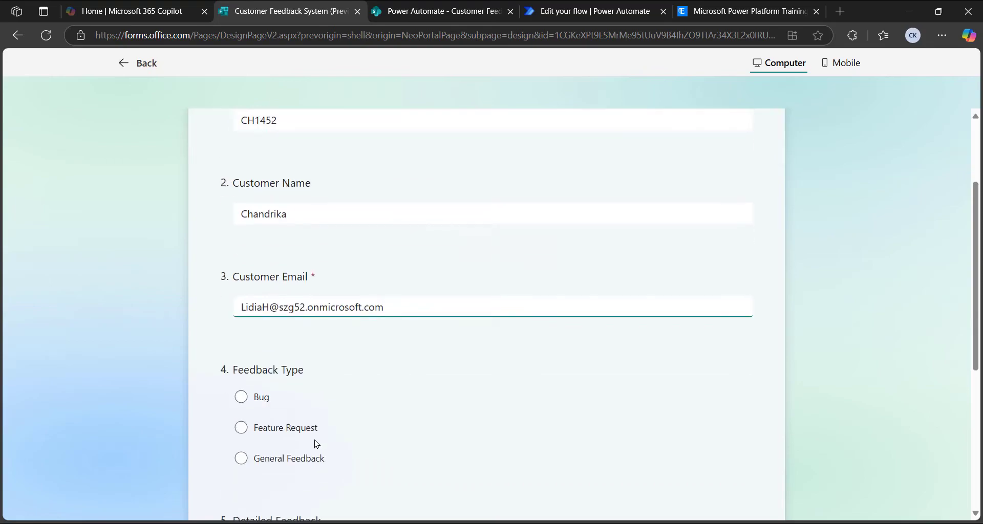
left_click(261, 439)
scroll(260, 441, "down", 3)
left_click(318, 375)
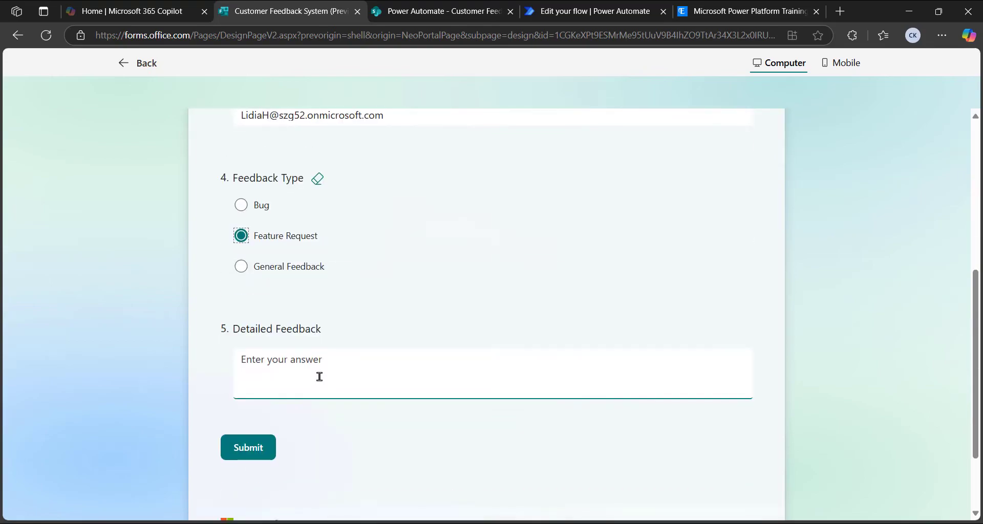
type("test")
left_click(250, 451)
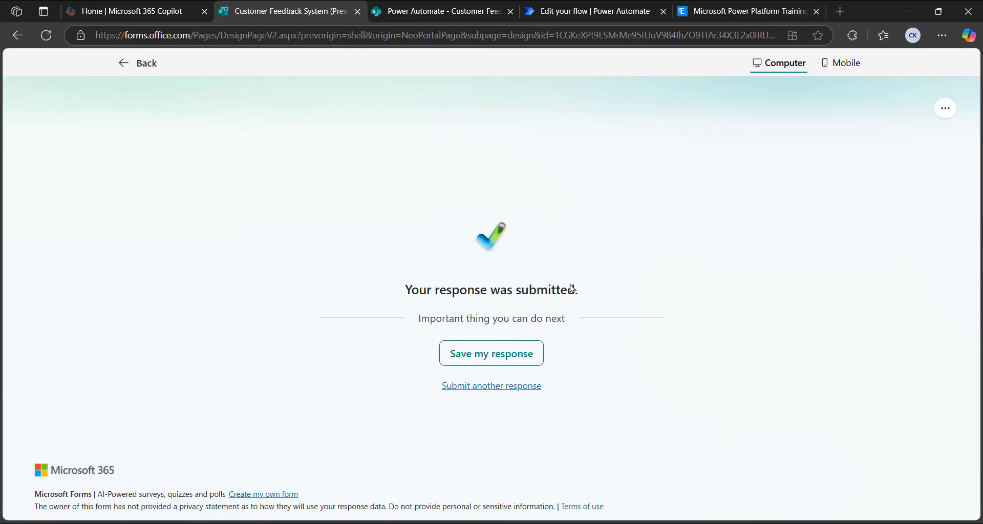
- Switch to the Microsoft 365 home page and open Outlook from its app list
left_click(116, 6)
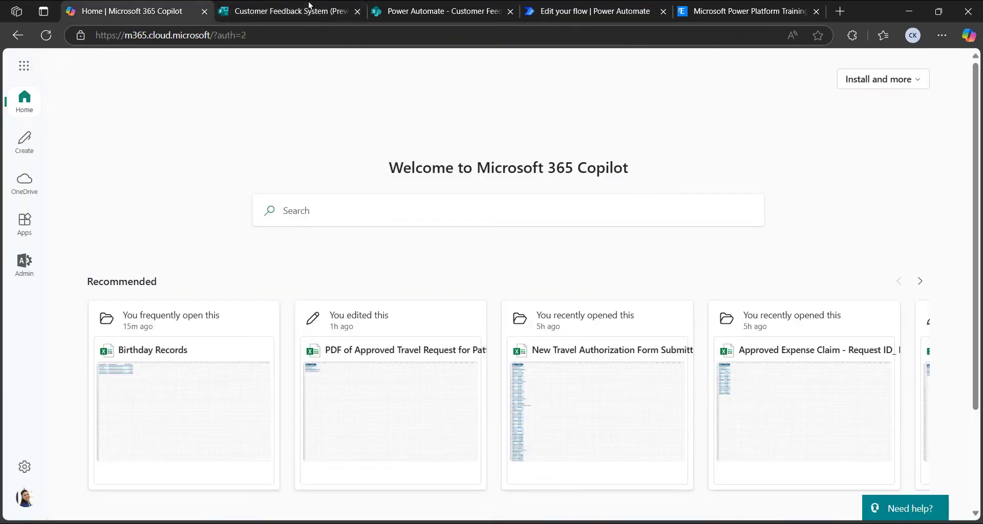
left_click(18, 65)
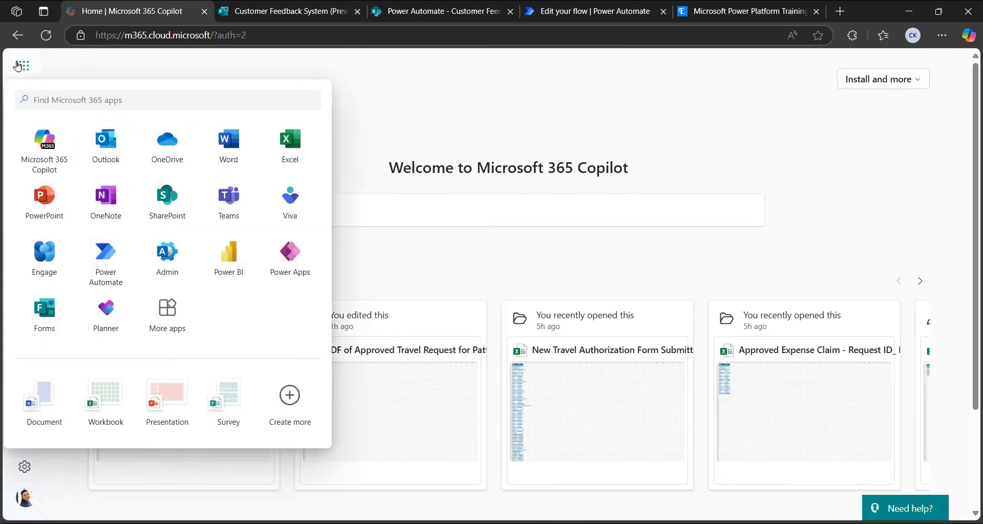
left_click(114, 155)
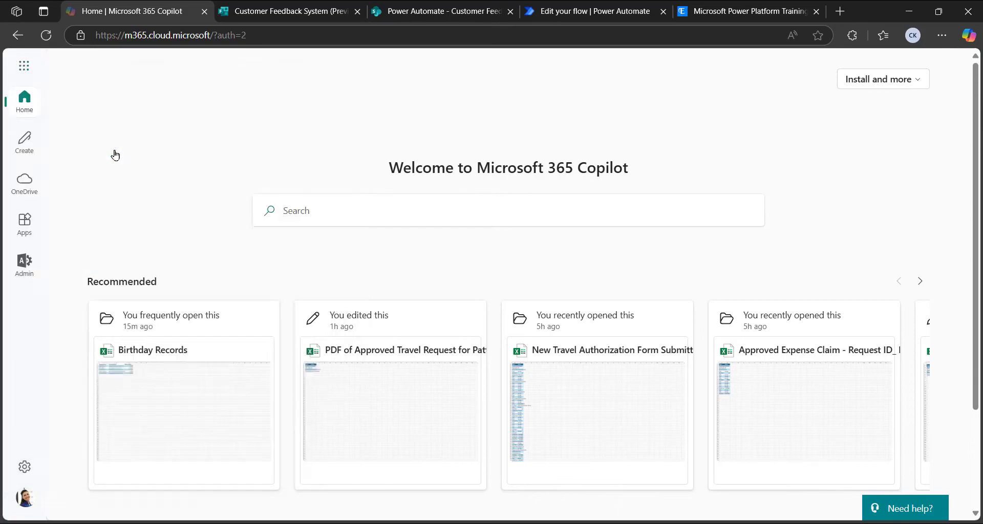